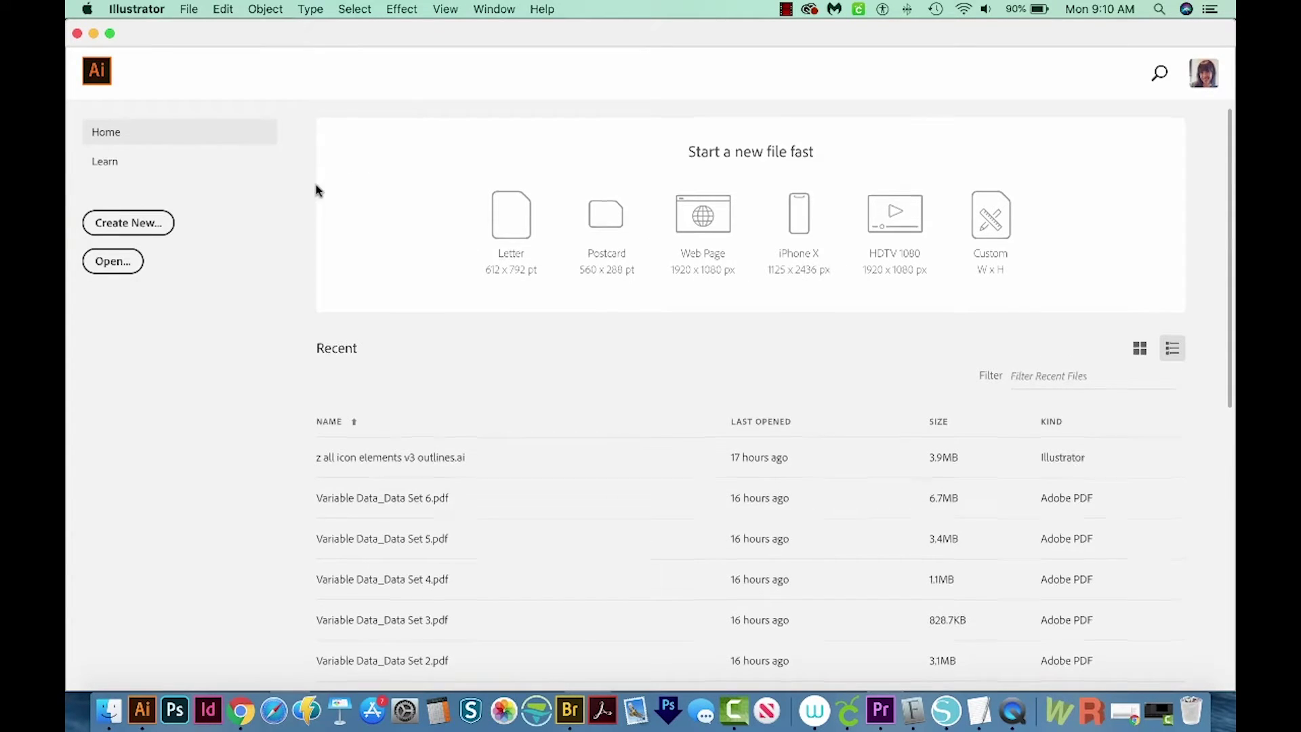
# Create a new blank Letter-size print document (612 × 792 pt, CMYK)
pyautogui.scroll(-1, 316, 192)
pyautogui.click(136, 226)
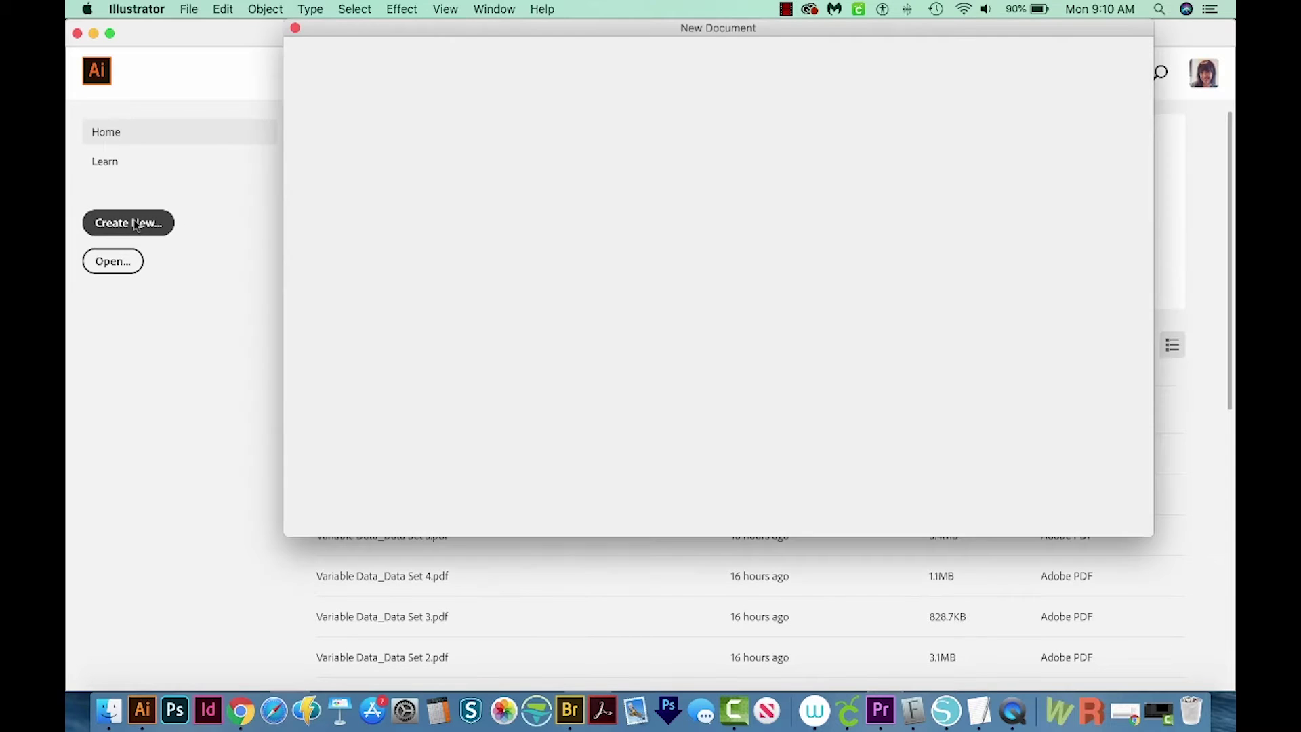
pyautogui.click(771, 68)
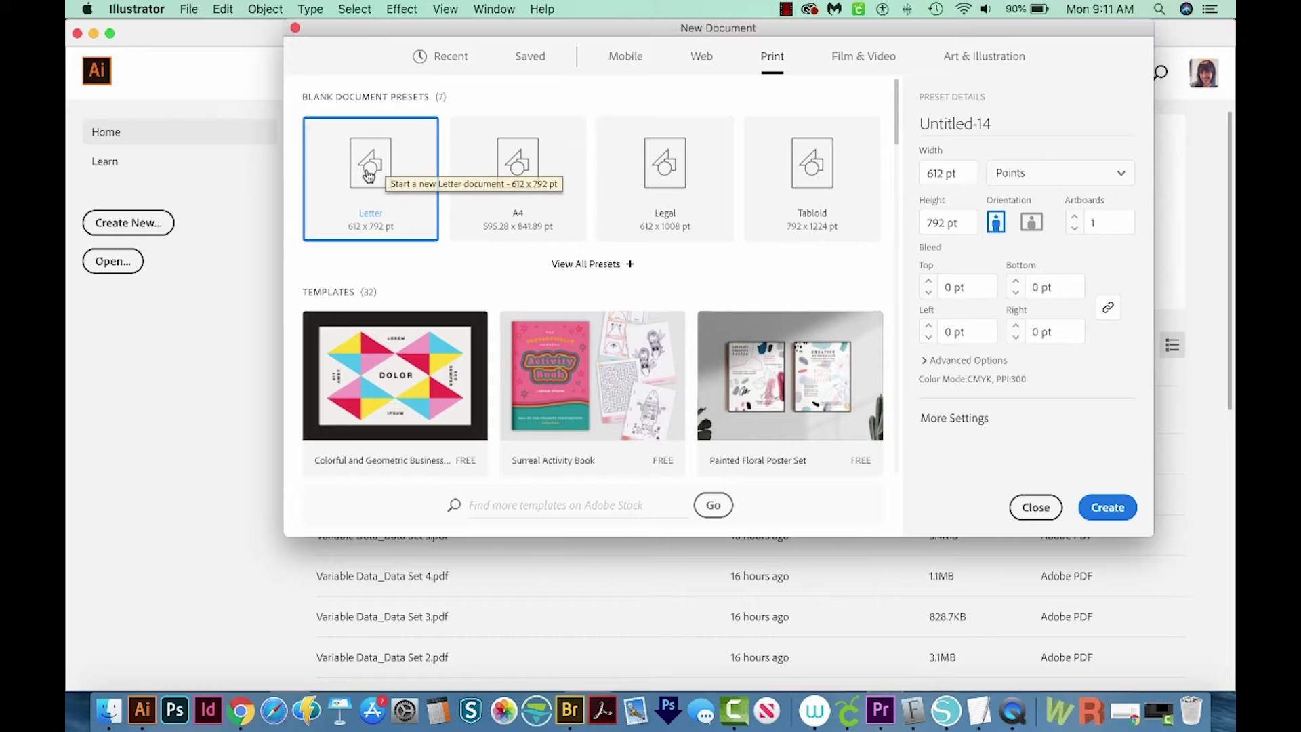
pyautogui.click(1111, 517)
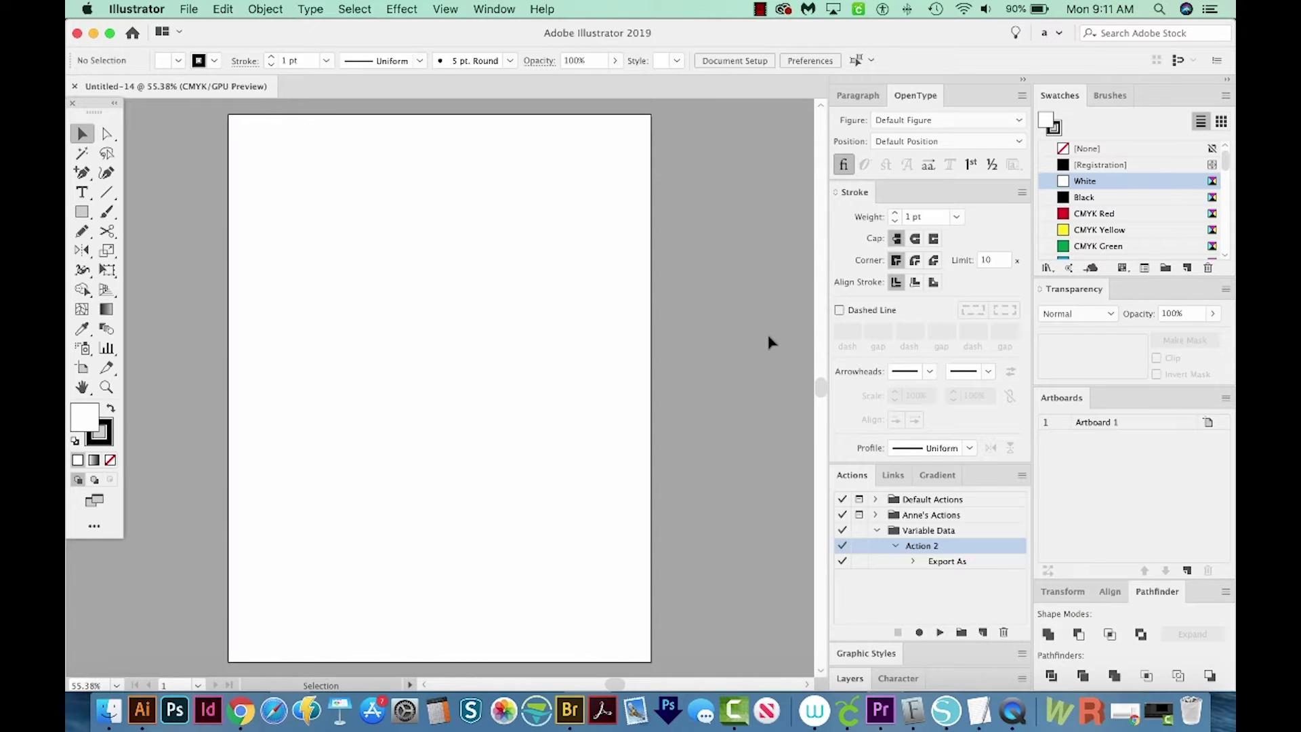
# Add the text 'SO COOL' near the top of the page
pyautogui.press('t')
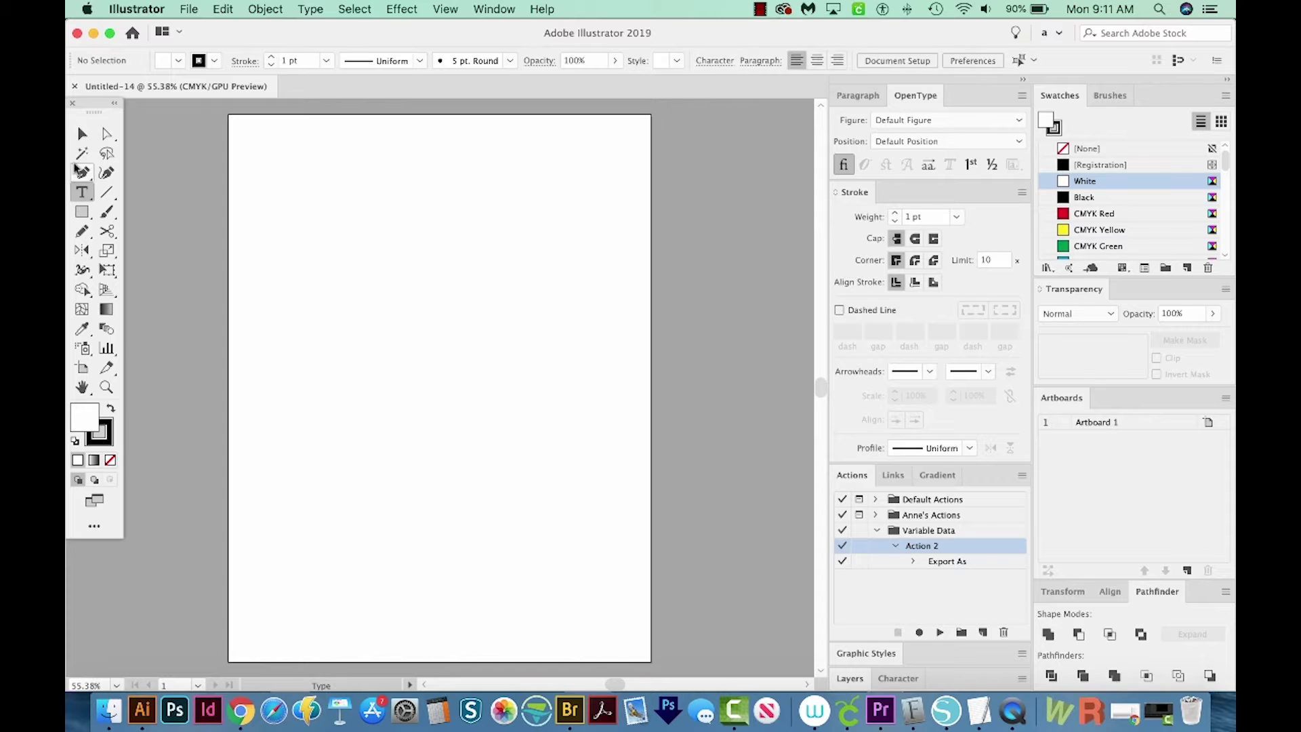
pyautogui.click(330, 218)
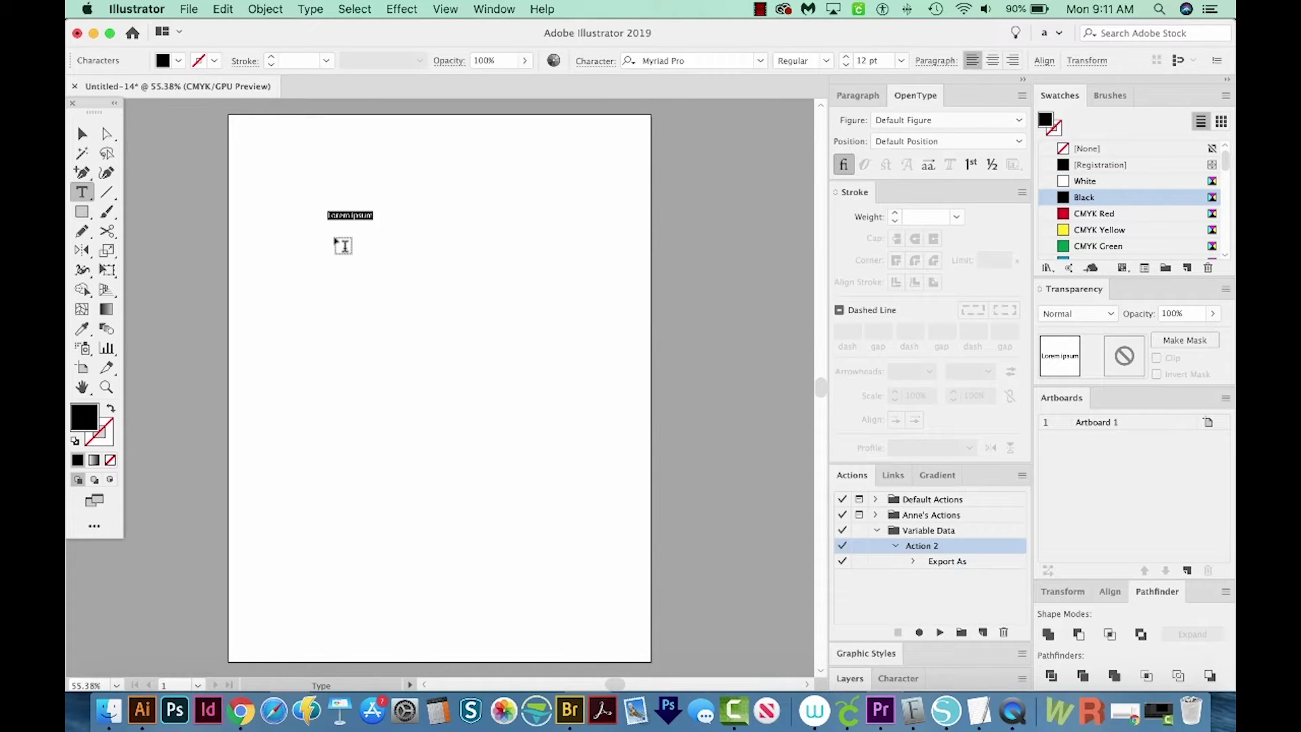
pyautogui.write('SO COOL')
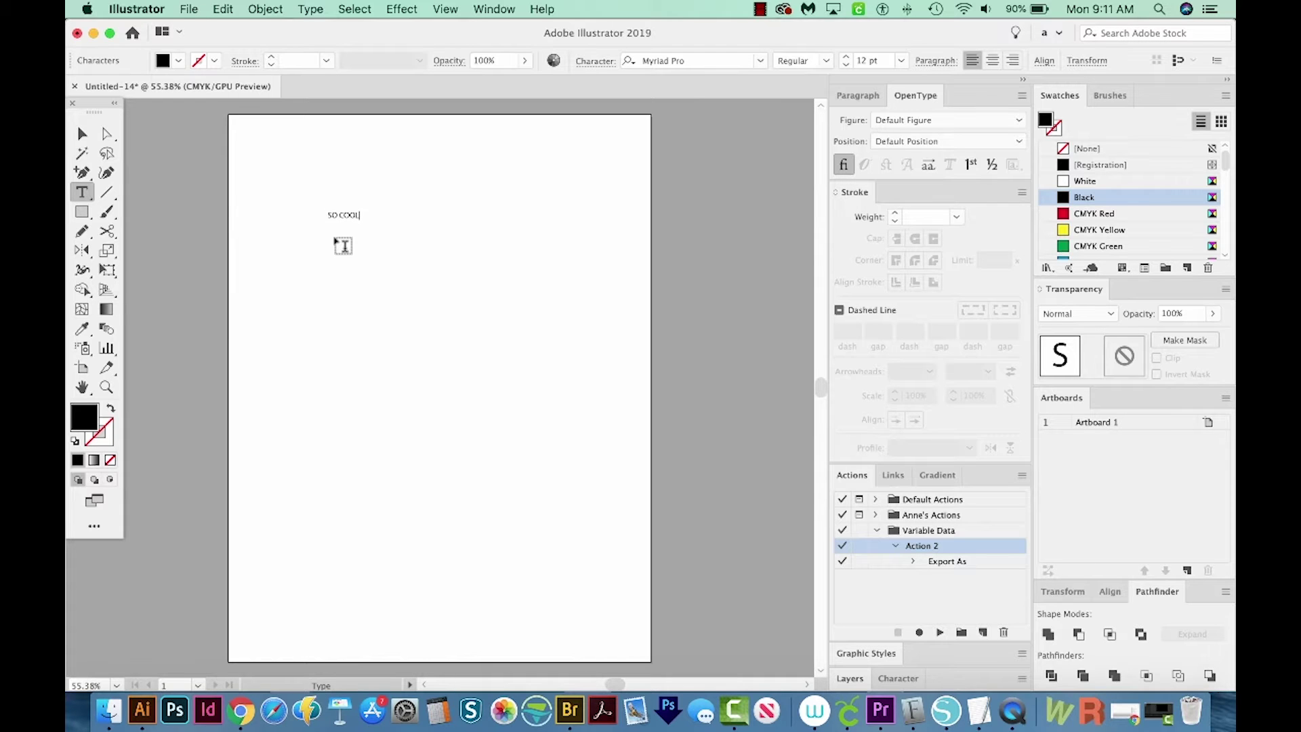
pyautogui.click(82, 135)
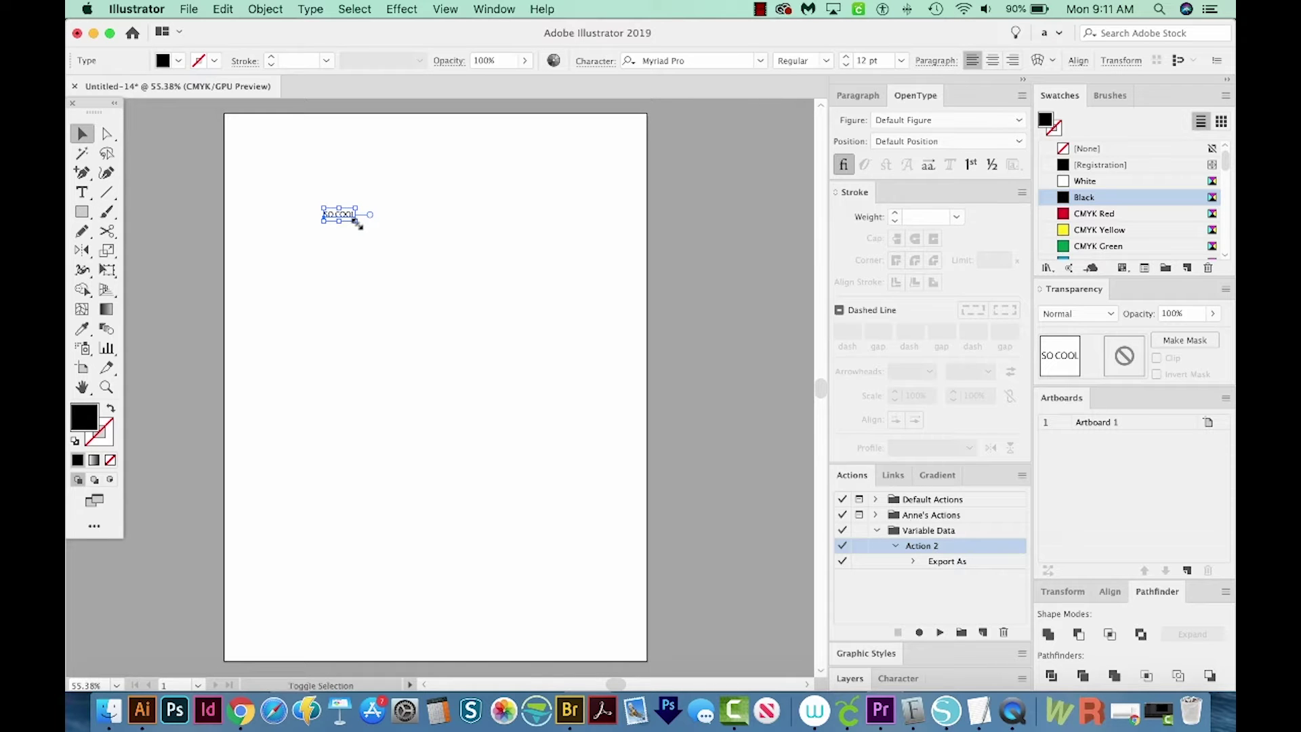
# Enlarge the SO COOL text to about 107 pt and move it onto the page
pyautogui.moveTo(356, 223); pyautogui.dragTo(606, 445)
pyautogui.moveTo(478, 258); pyautogui.dragTo(507, 287)
pyautogui.press('space')
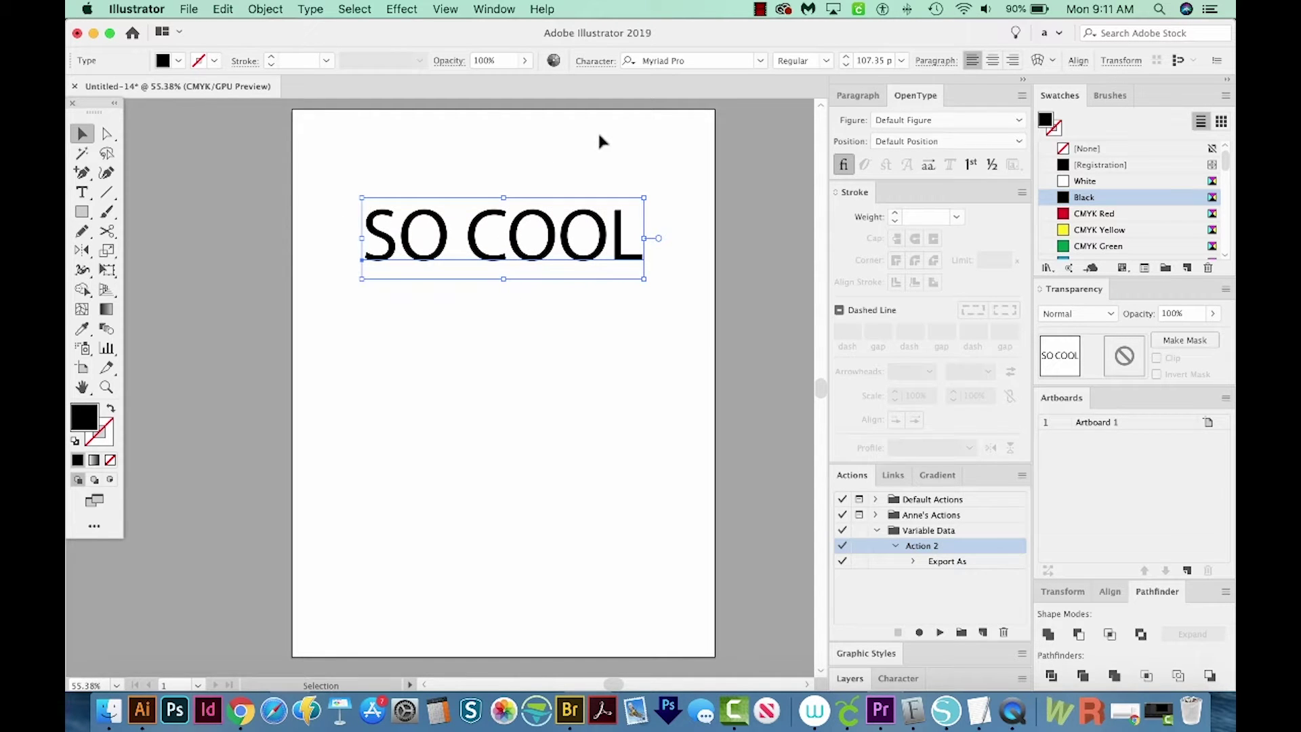
# Set SO COOL in Cooper Std Black and nudge it up and left
pyautogui.click(688, 60)
pyautogui.press('Down')
pyautogui.press('Down')
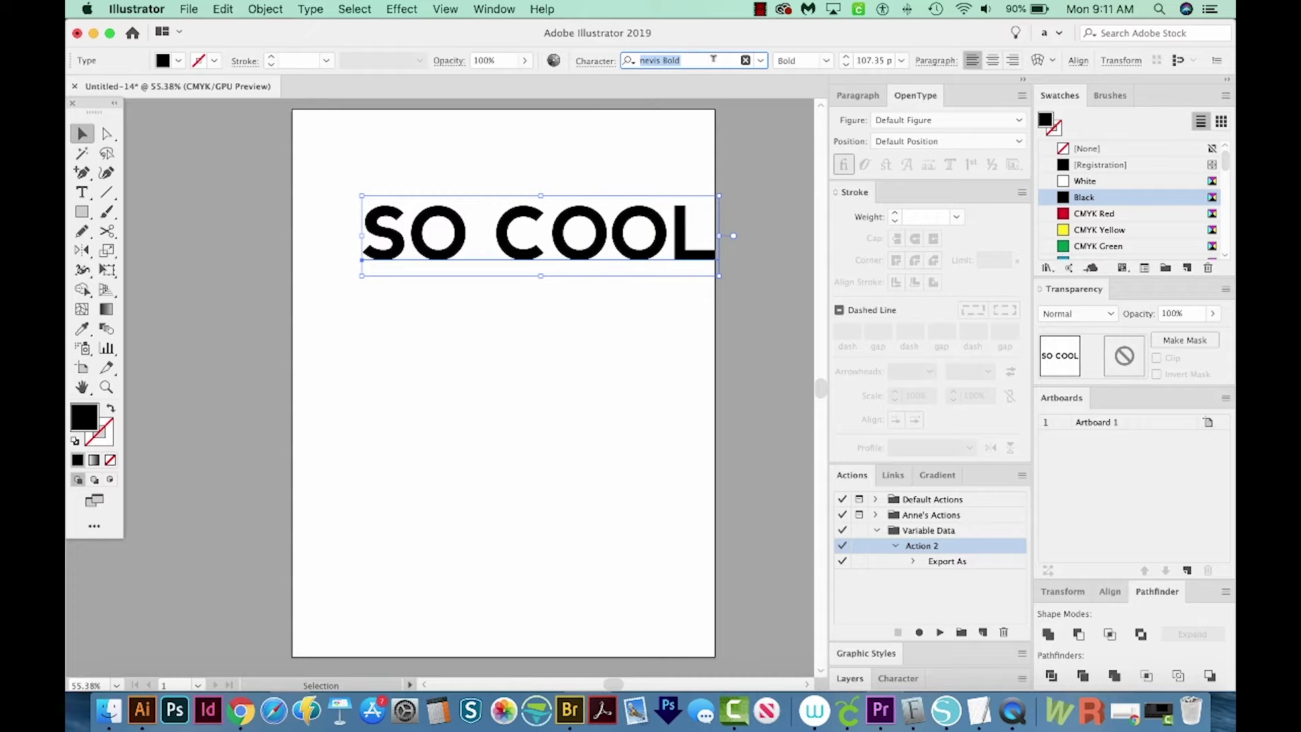
pyautogui.write('coop')
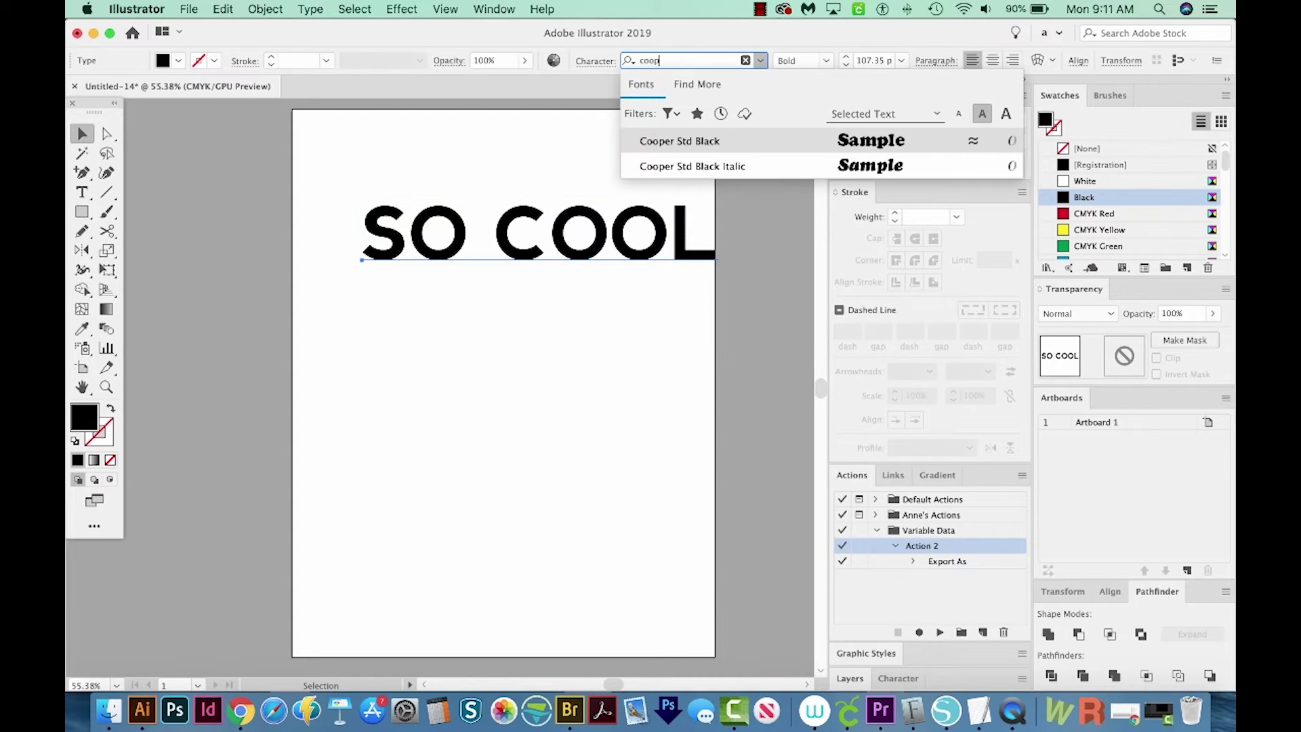
pyautogui.click(860, 144)
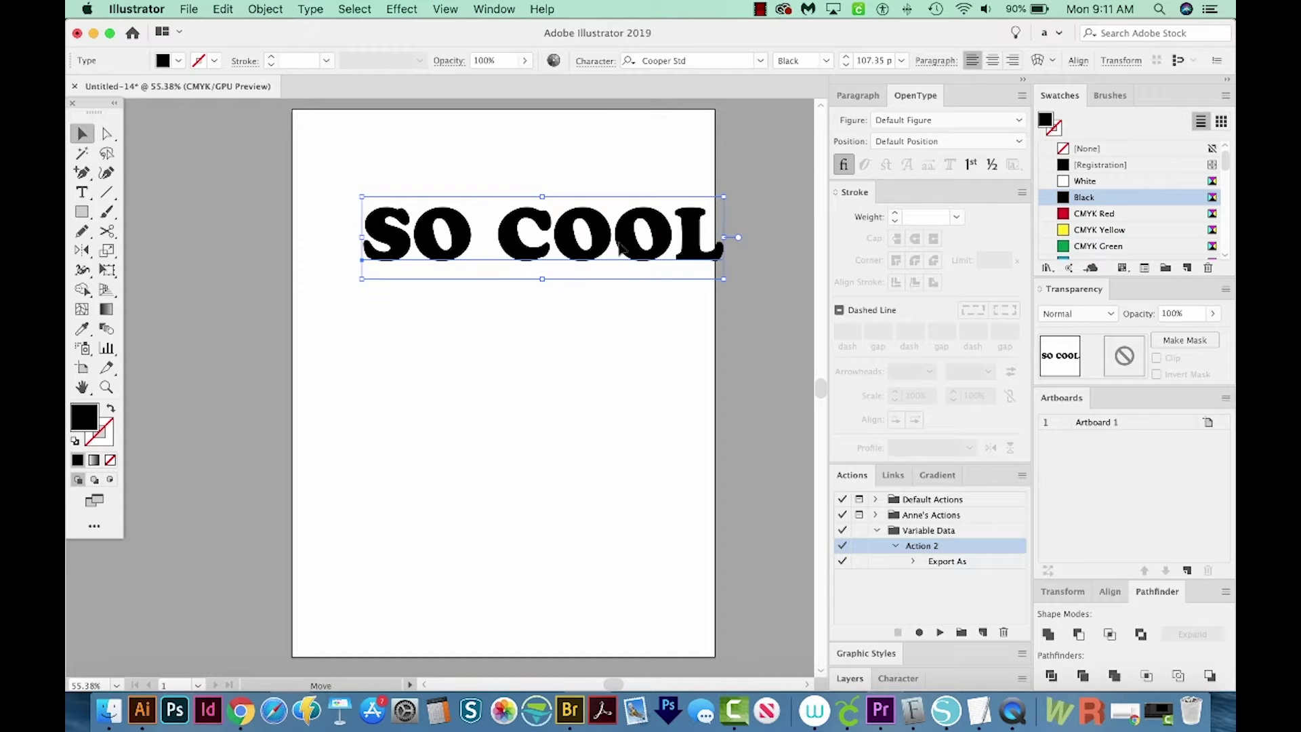
pyautogui.moveTo(618, 242); pyautogui.dragTo(581, 232)
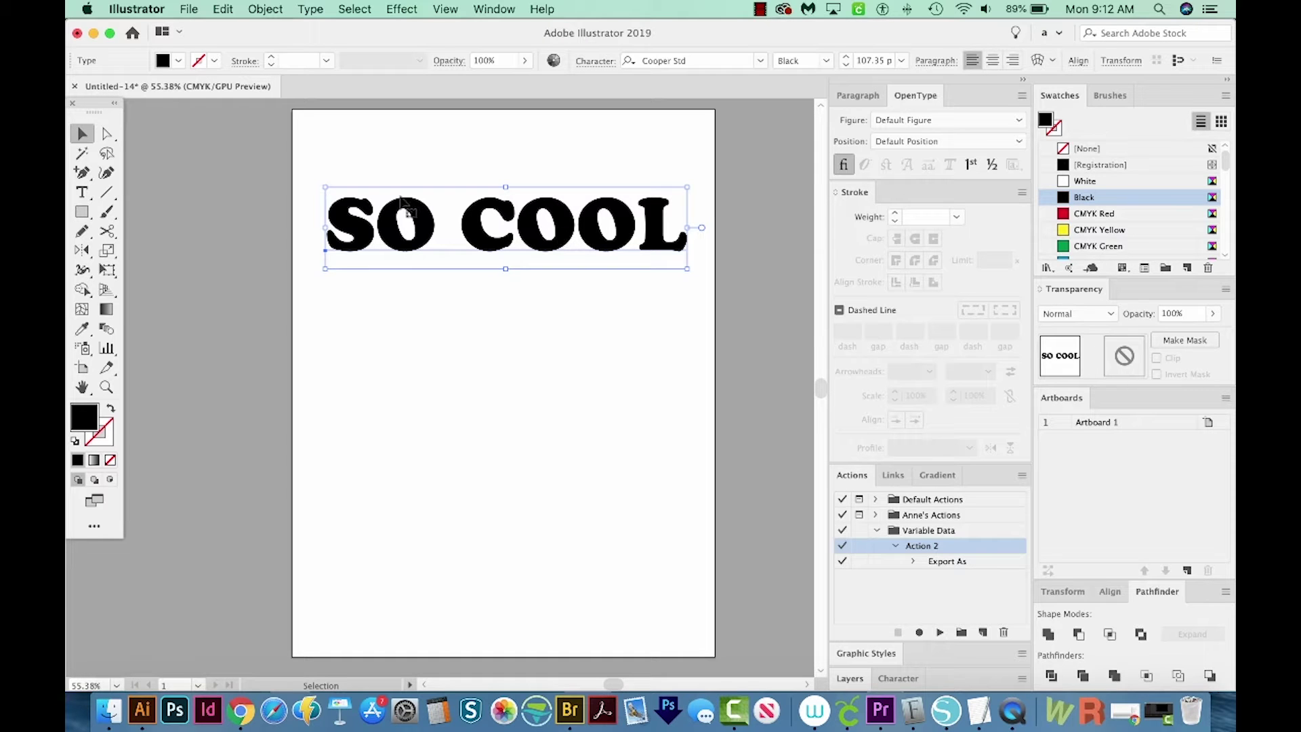
pyautogui.hscroll(-1, 403, 214)
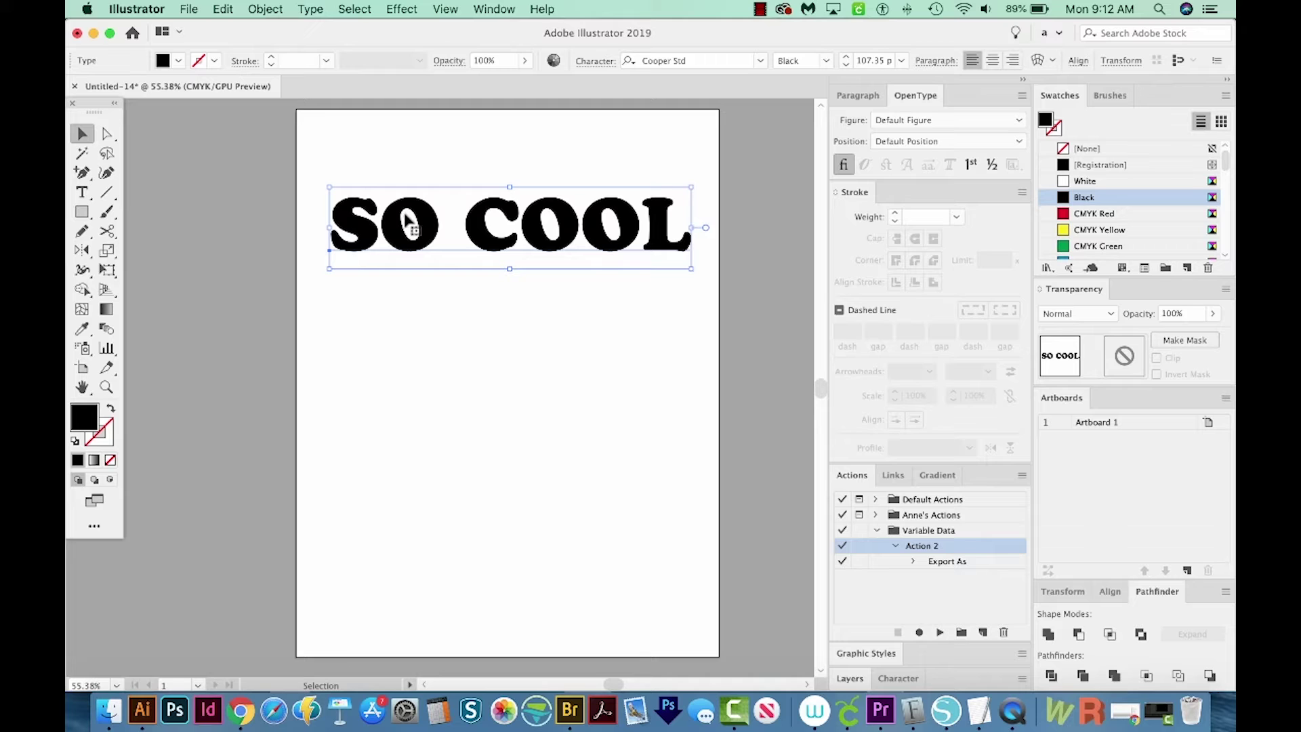
# Show SO COOL's character-level appearance (no stroke, black fill) in the Appearance panel over the canvas
pyautogui.click(496, 12)
pyautogui.click(557, 244)
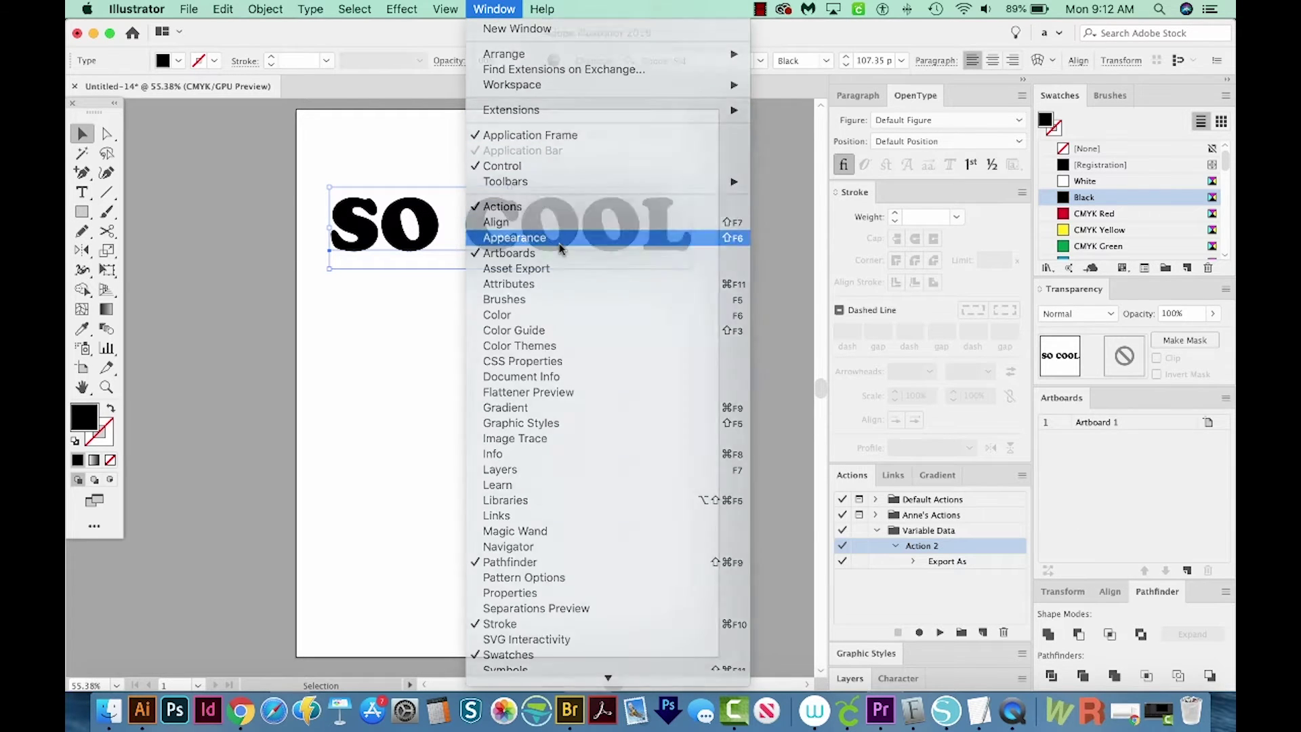
pyautogui.moveTo(1067, 284); pyautogui.dragTo(775, 188)
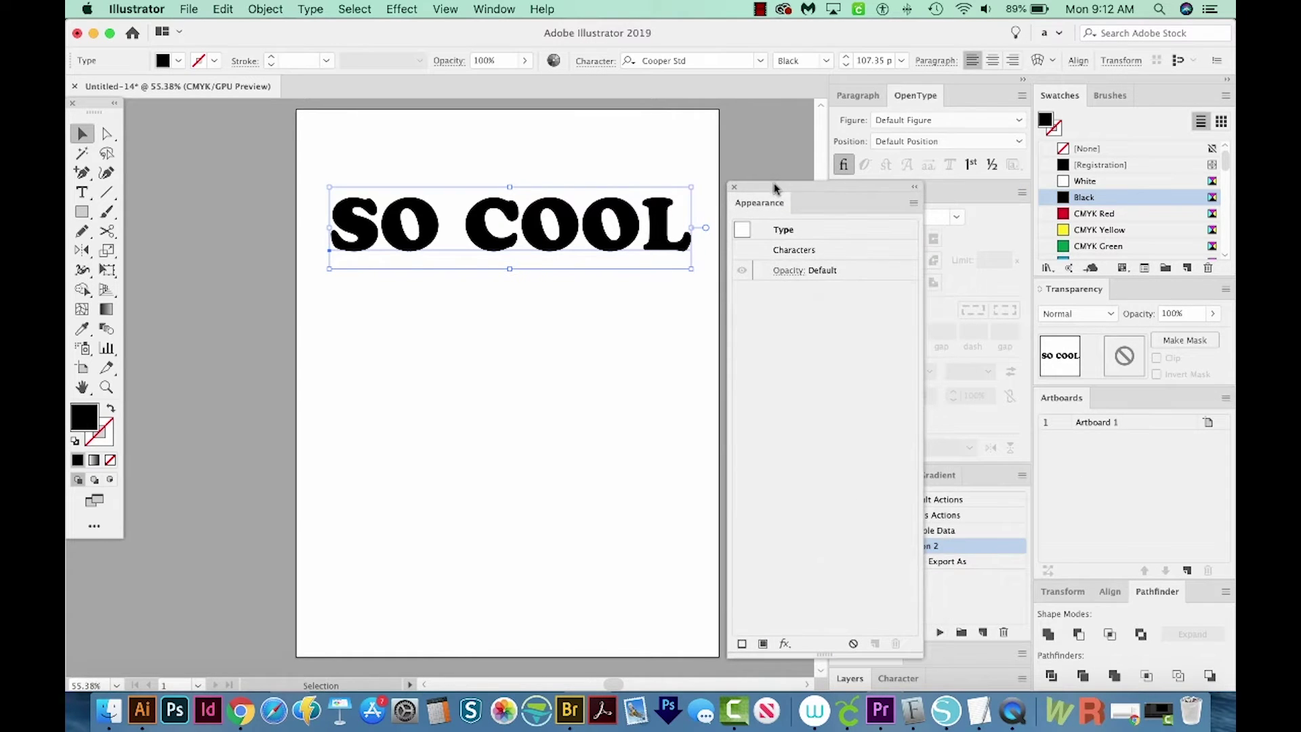
pyautogui.doubleClick(807, 252)
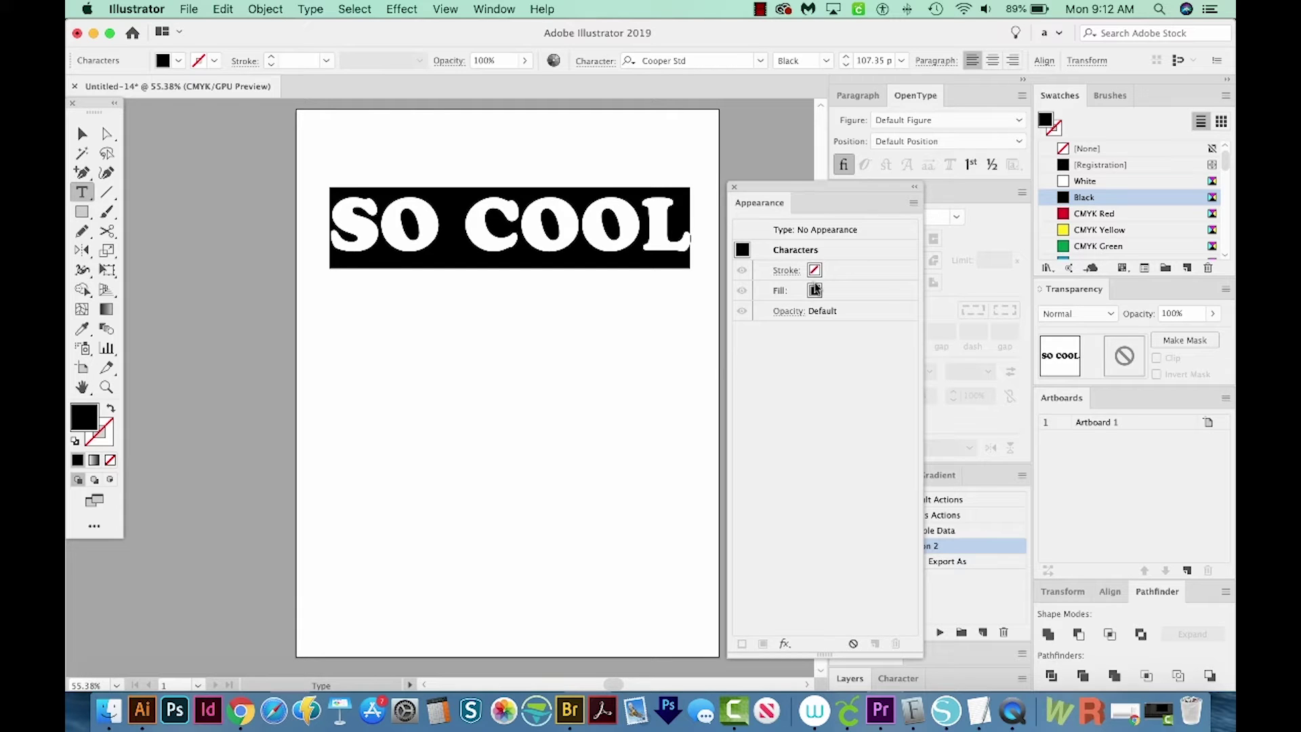
# Delete the black fill from the SO COOL characters
pyautogui.click(840, 290)
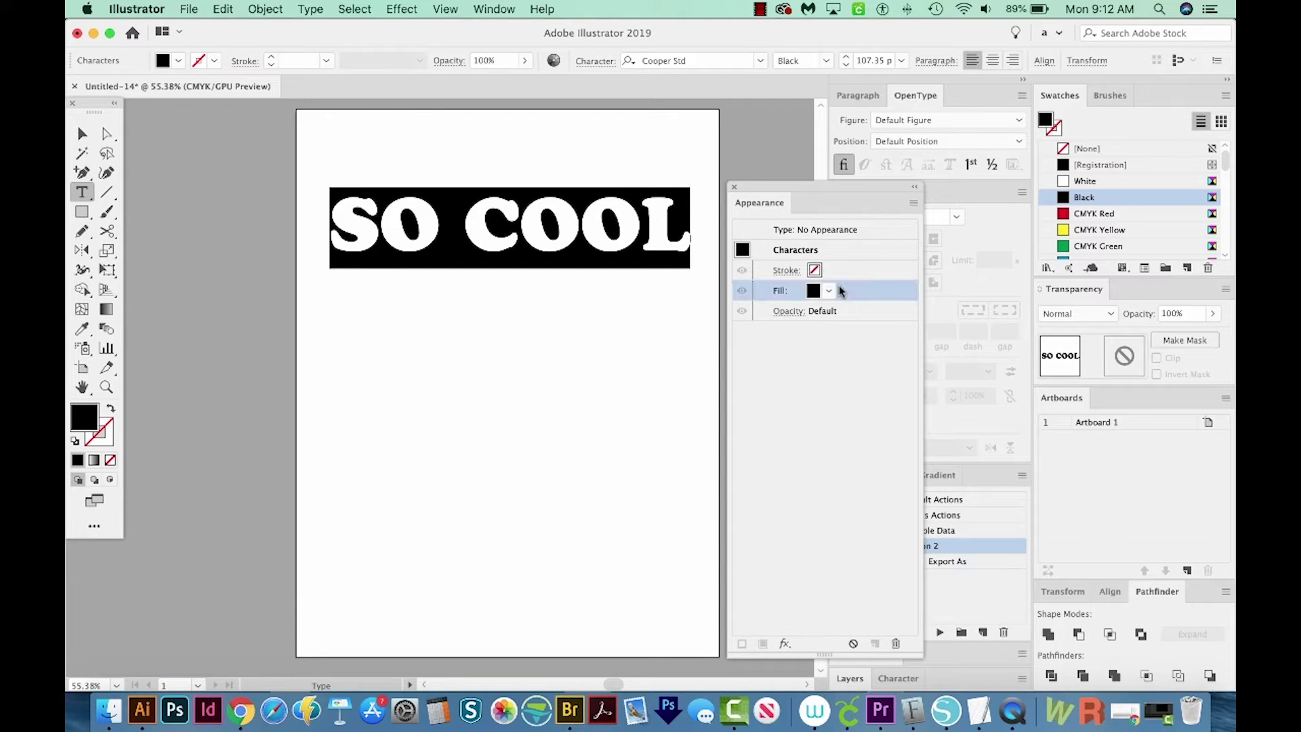
pyautogui.click(896, 643)
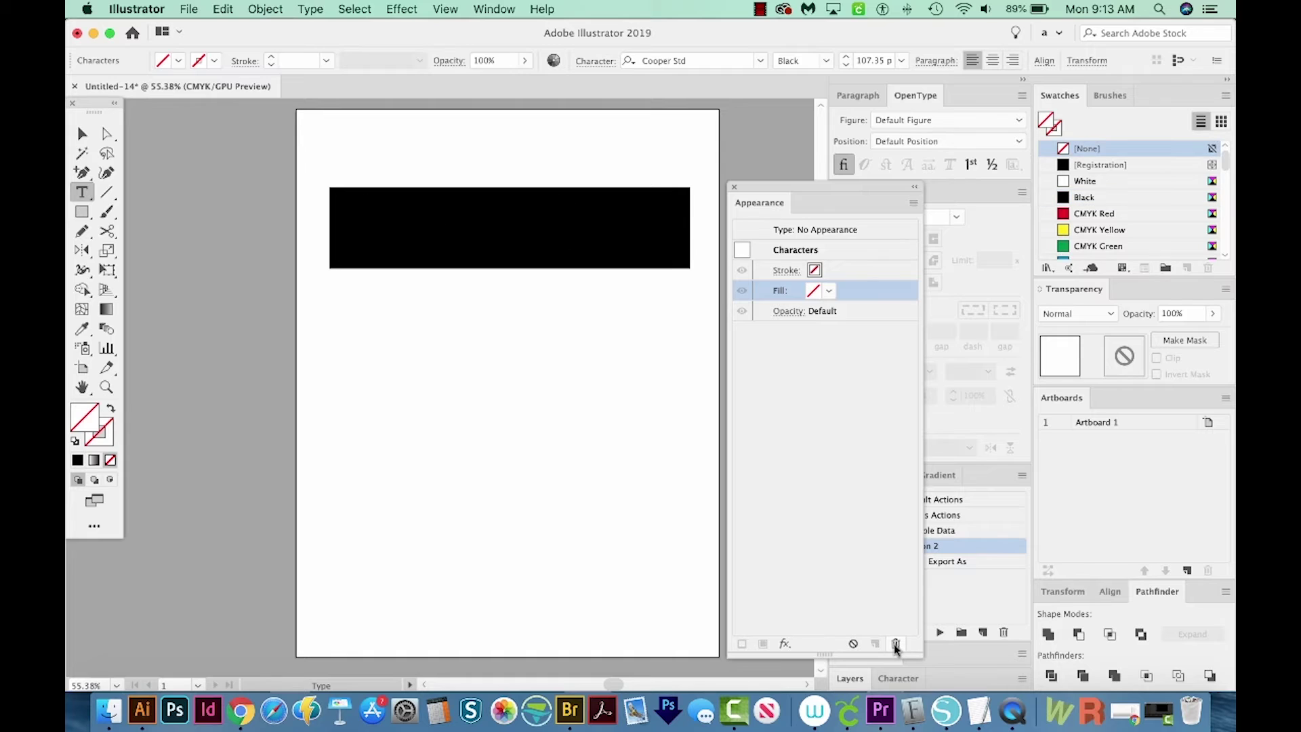
pyautogui.click(818, 230)
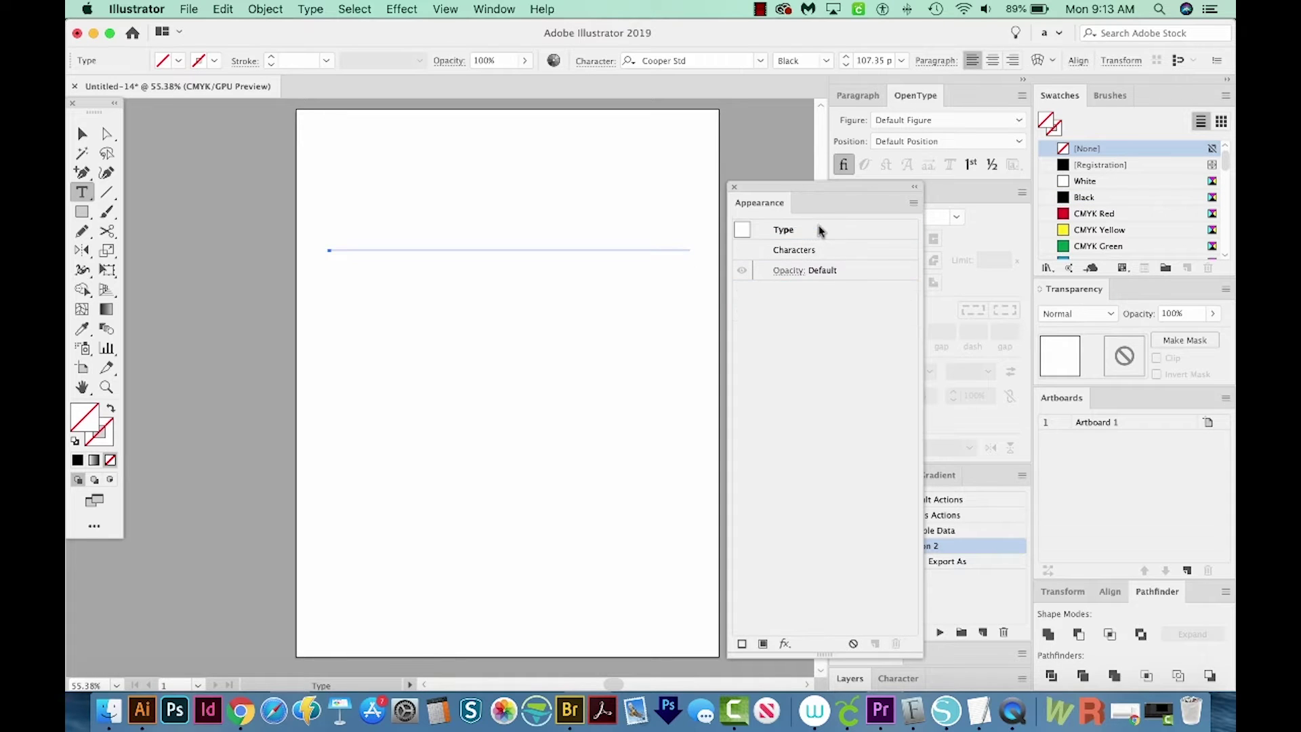
# Add a new black fill at the SO COOL type object level
pyautogui.click(874, 231)
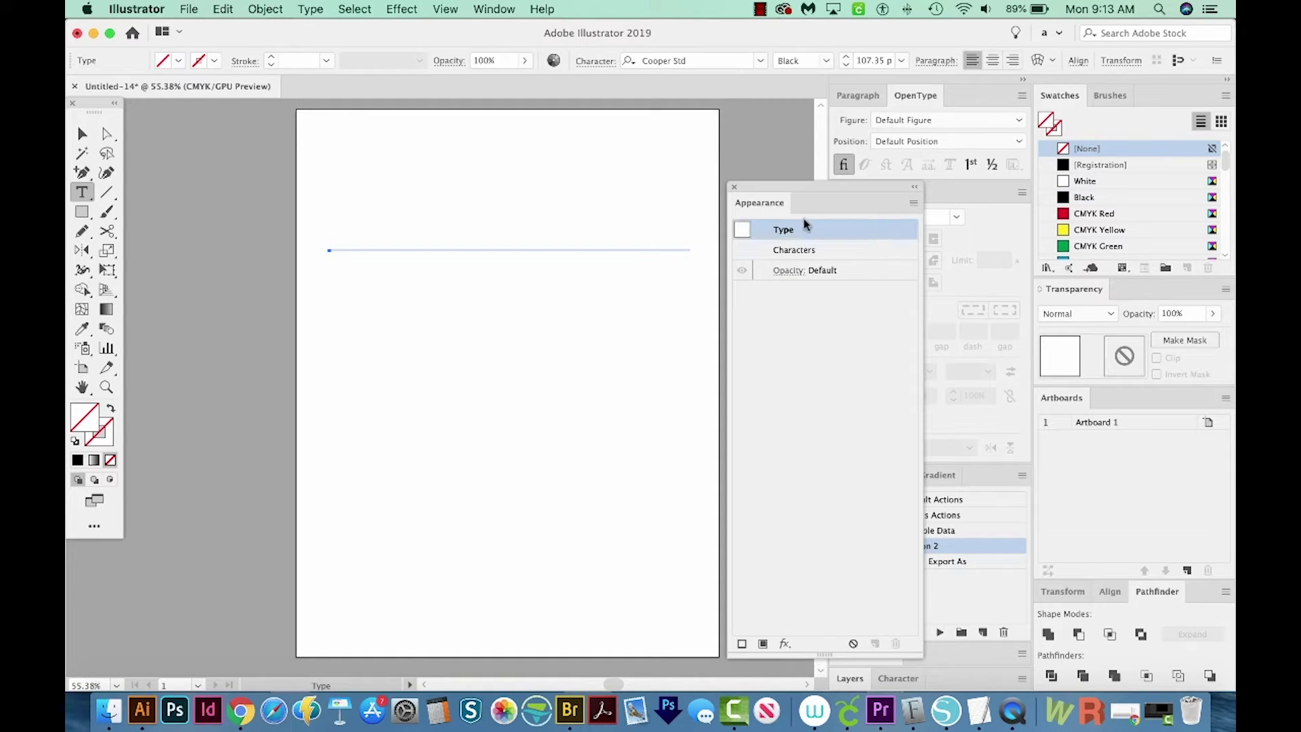
pyautogui.click(913, 206)
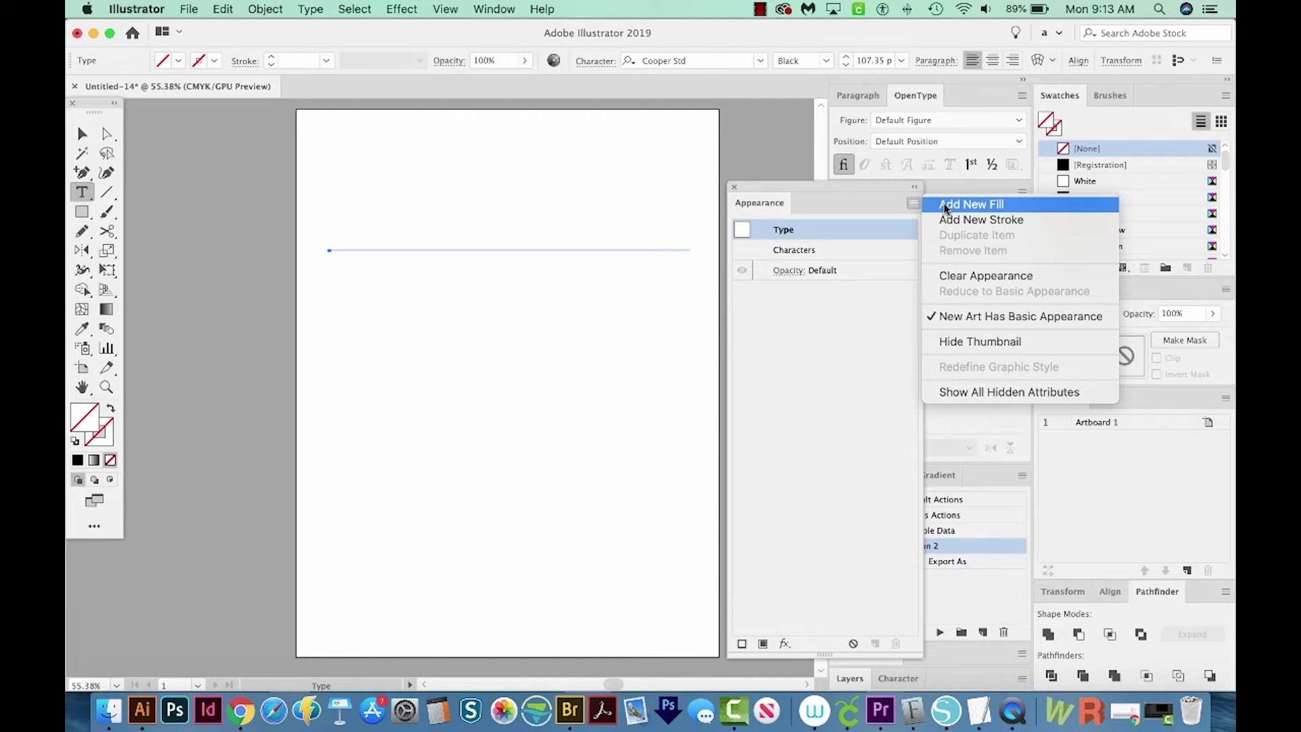
pyautogui.click(946, 205)
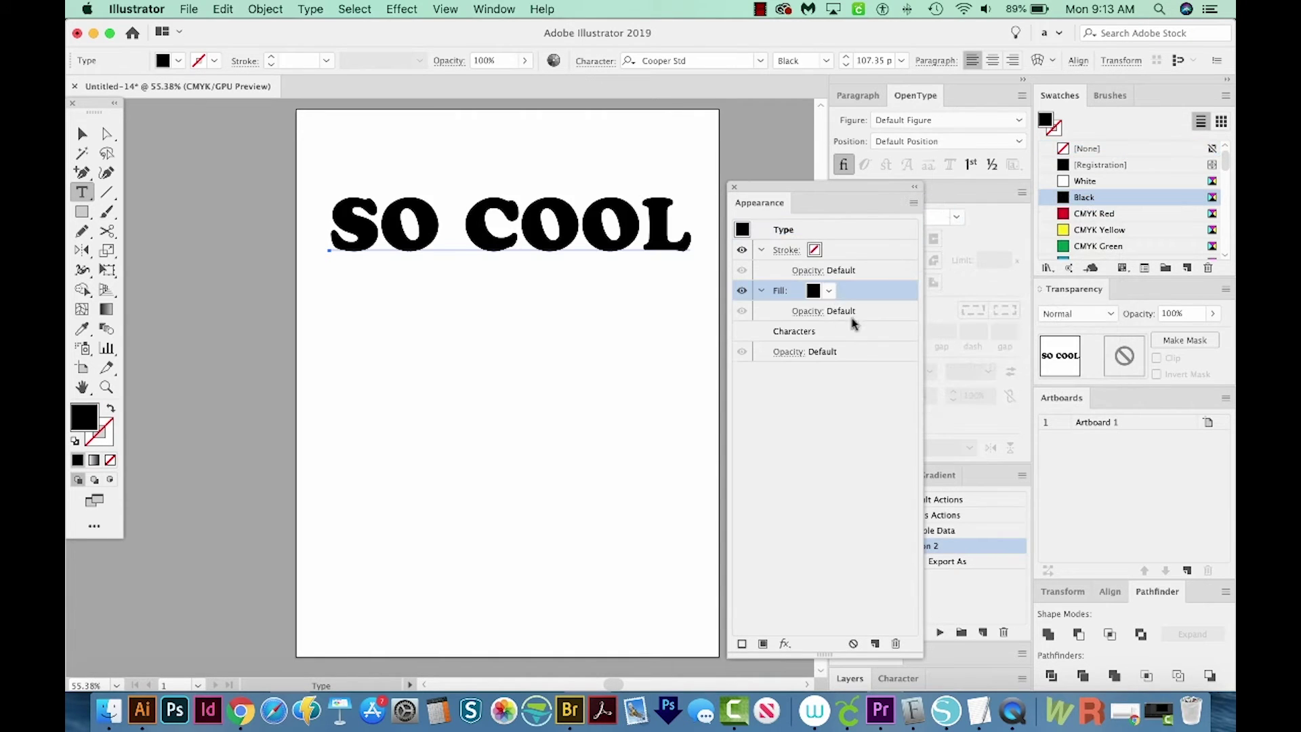
pyautogui.doubleClick(802, 332)
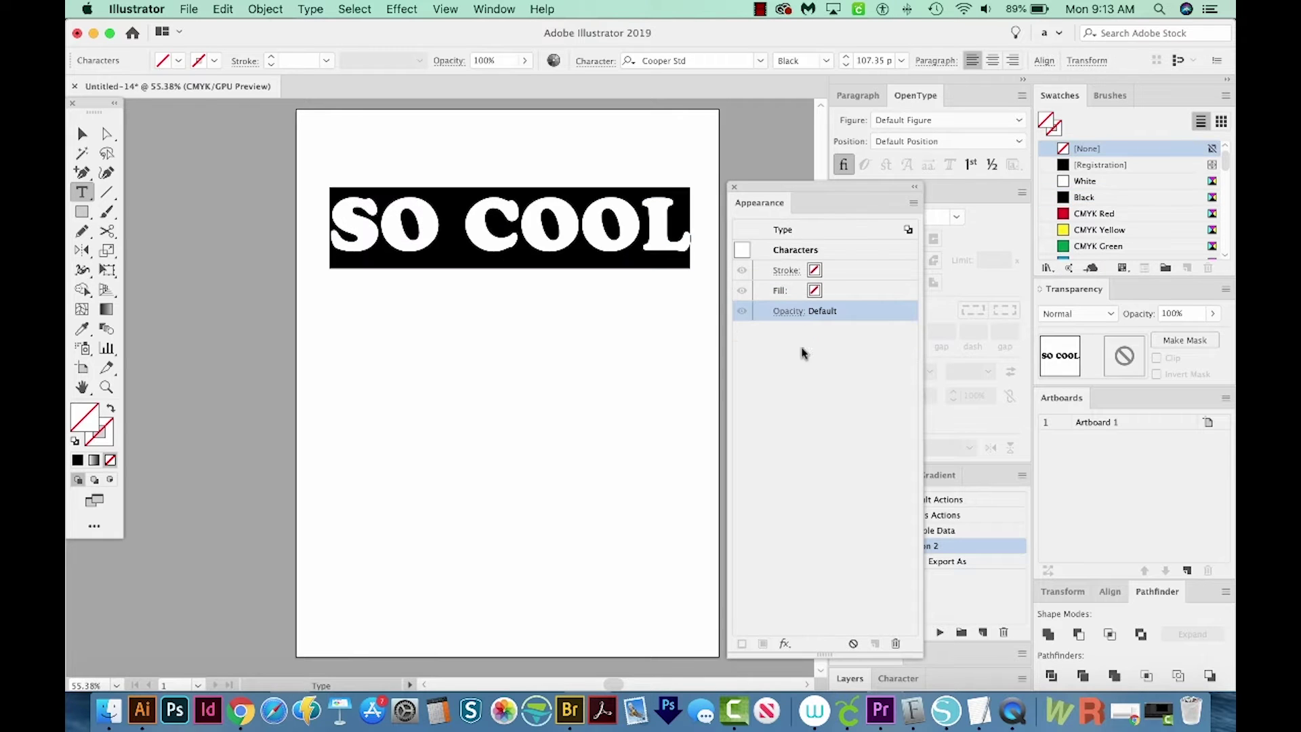
pyautogui.click(783, 231)
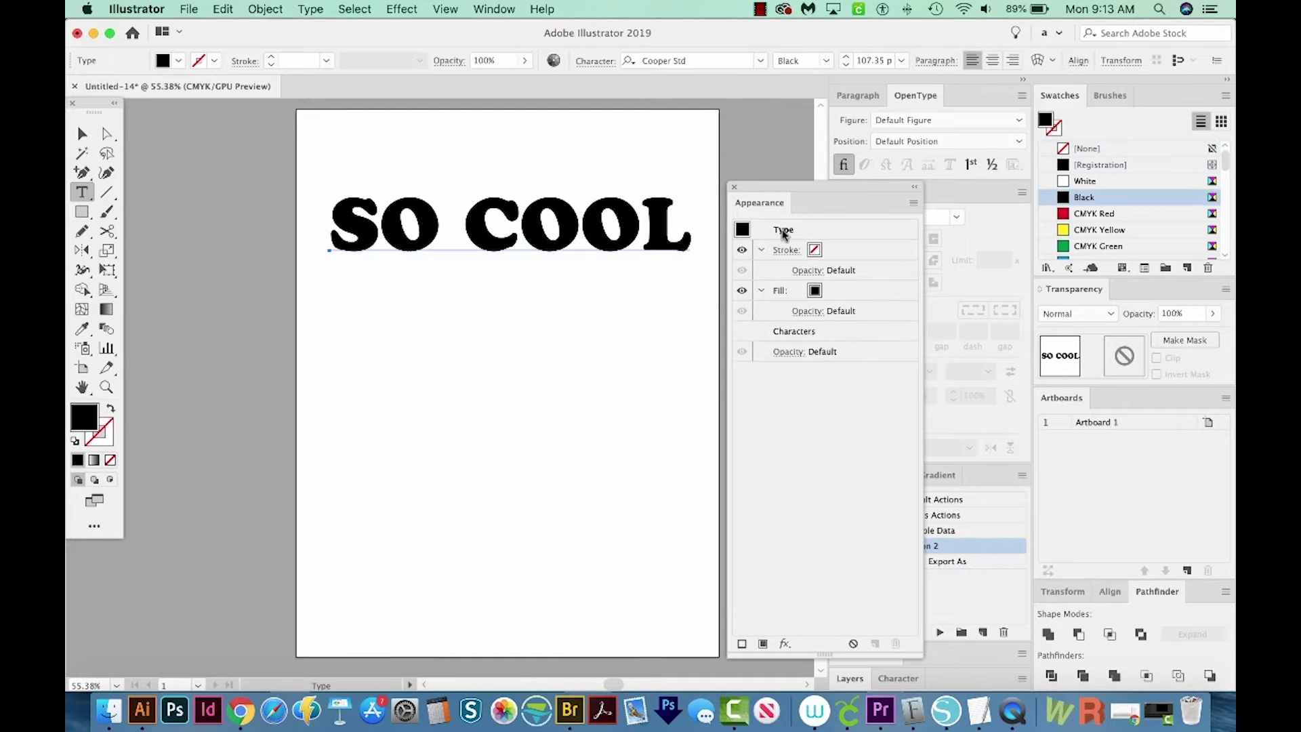
# Duplicate the black fill so SO COOL has three stacked black fills
pyautogui.click(844, 291)
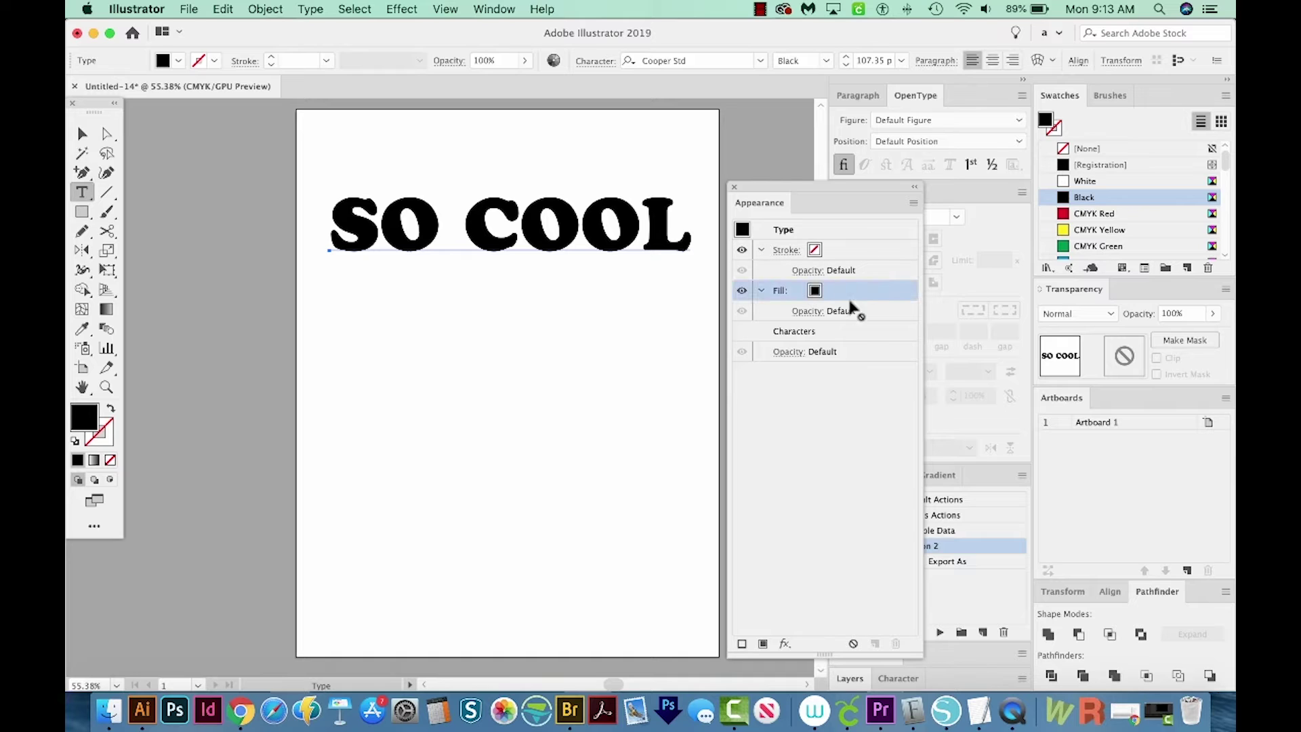
pyautogui.moveTo(851, 308); pyautogui.dragTo(878, 646)
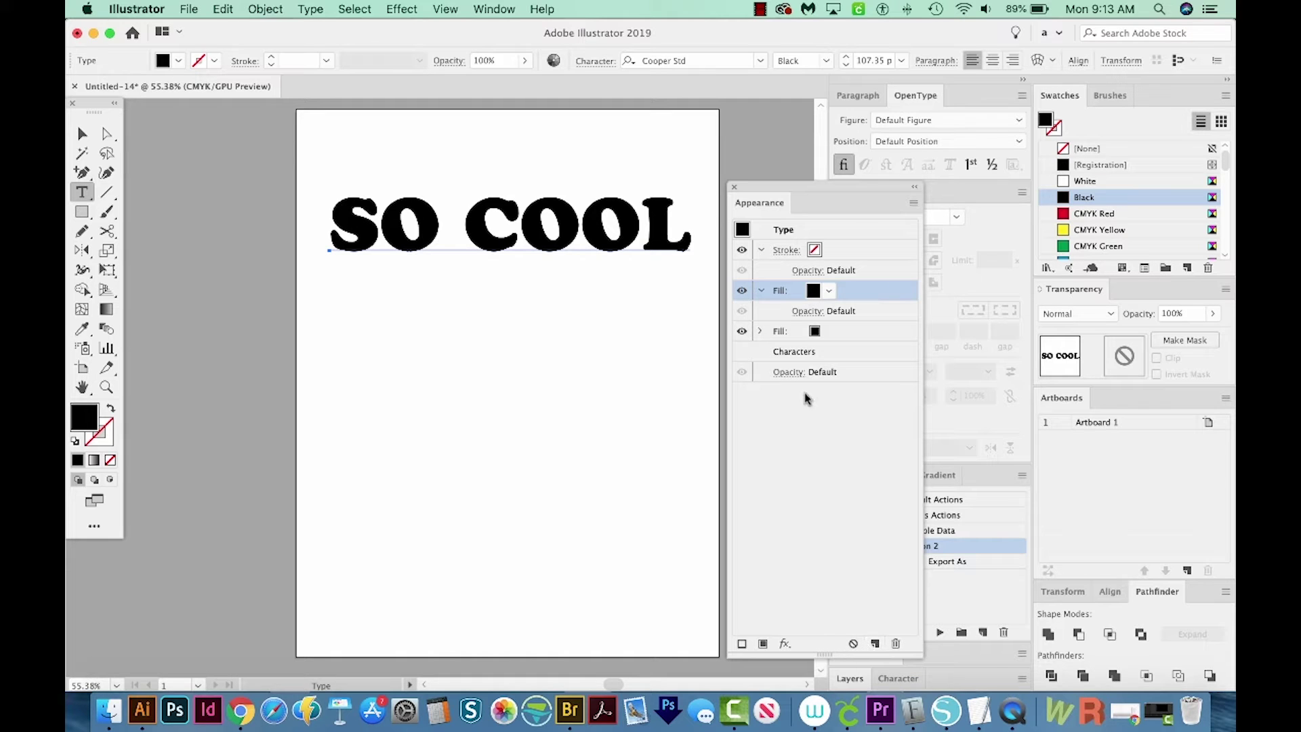
pyautogui.click(864, 336)
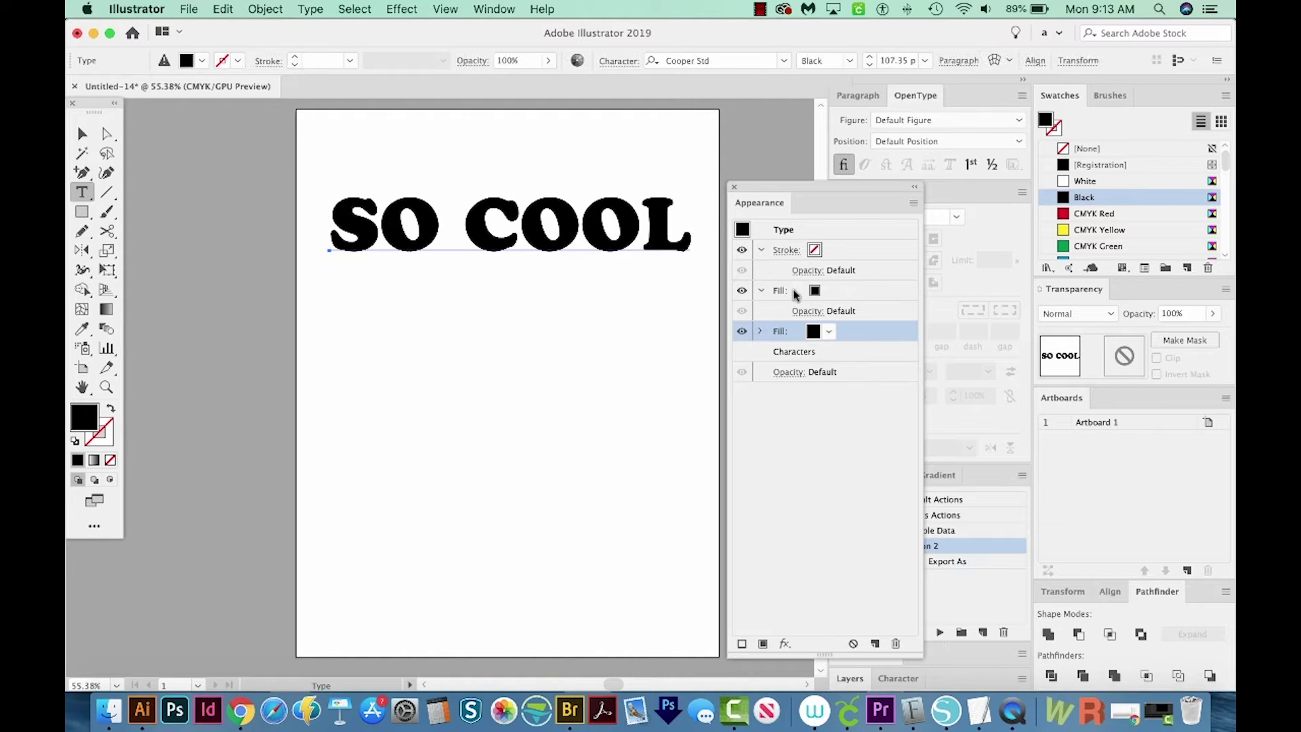
pyautogui.click(886, 295)
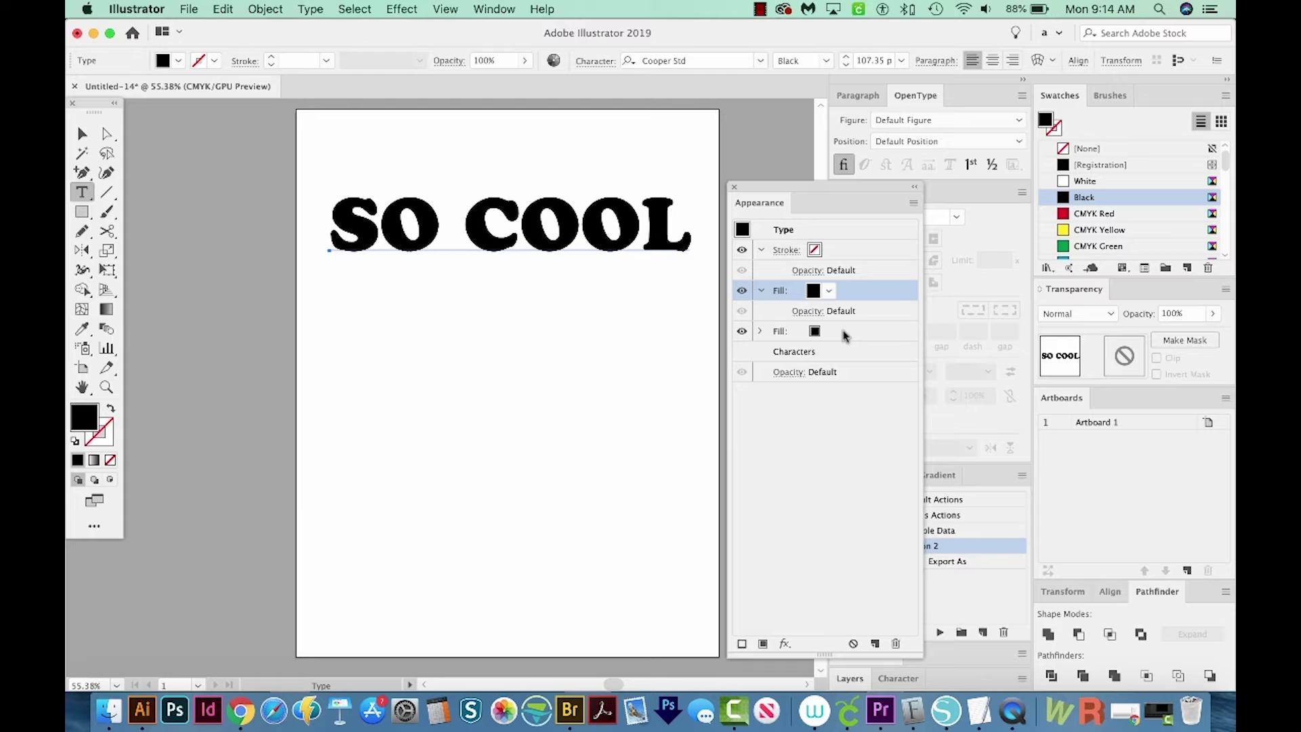
pyautogui.moveTo(843, 332); pyautogui.dragTo(874, 645)
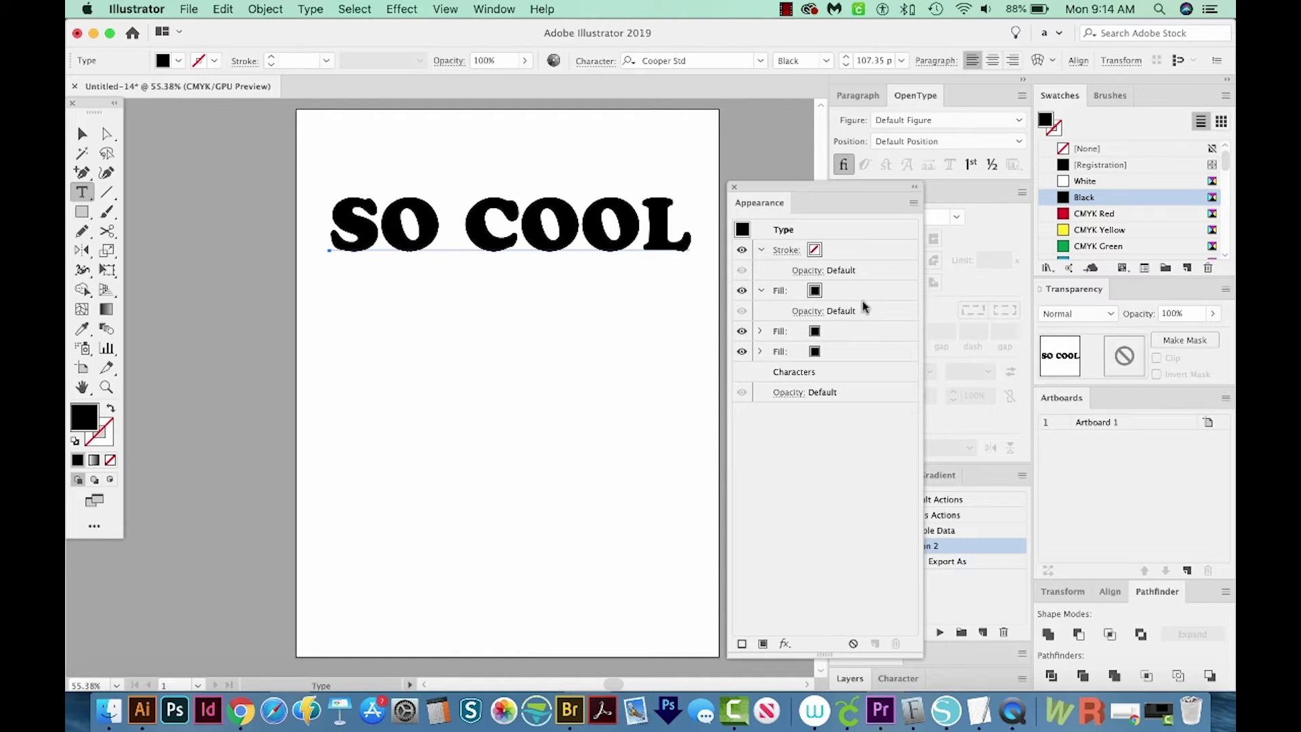
# Recolour the middle fill of SO COOL to the CMYK Red swatch
pyautogui.click(842, 335)
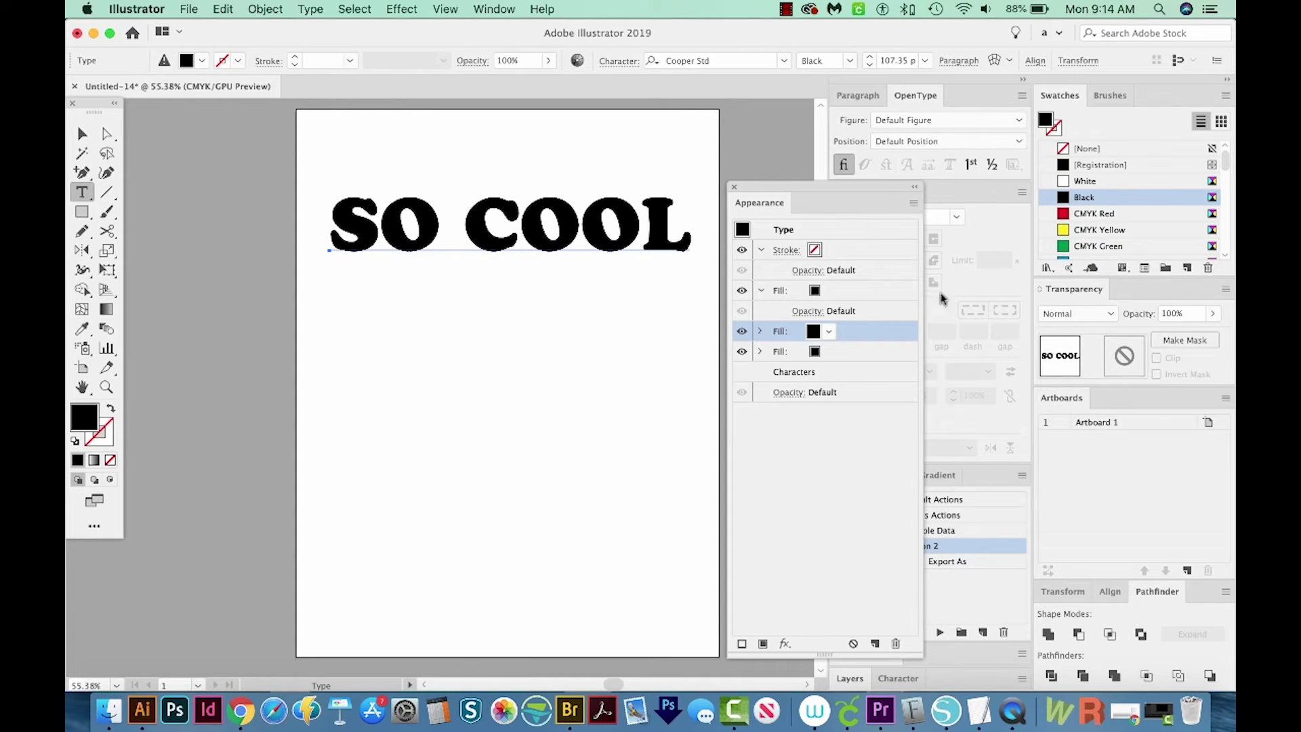
pyautogui.click(487, 9)
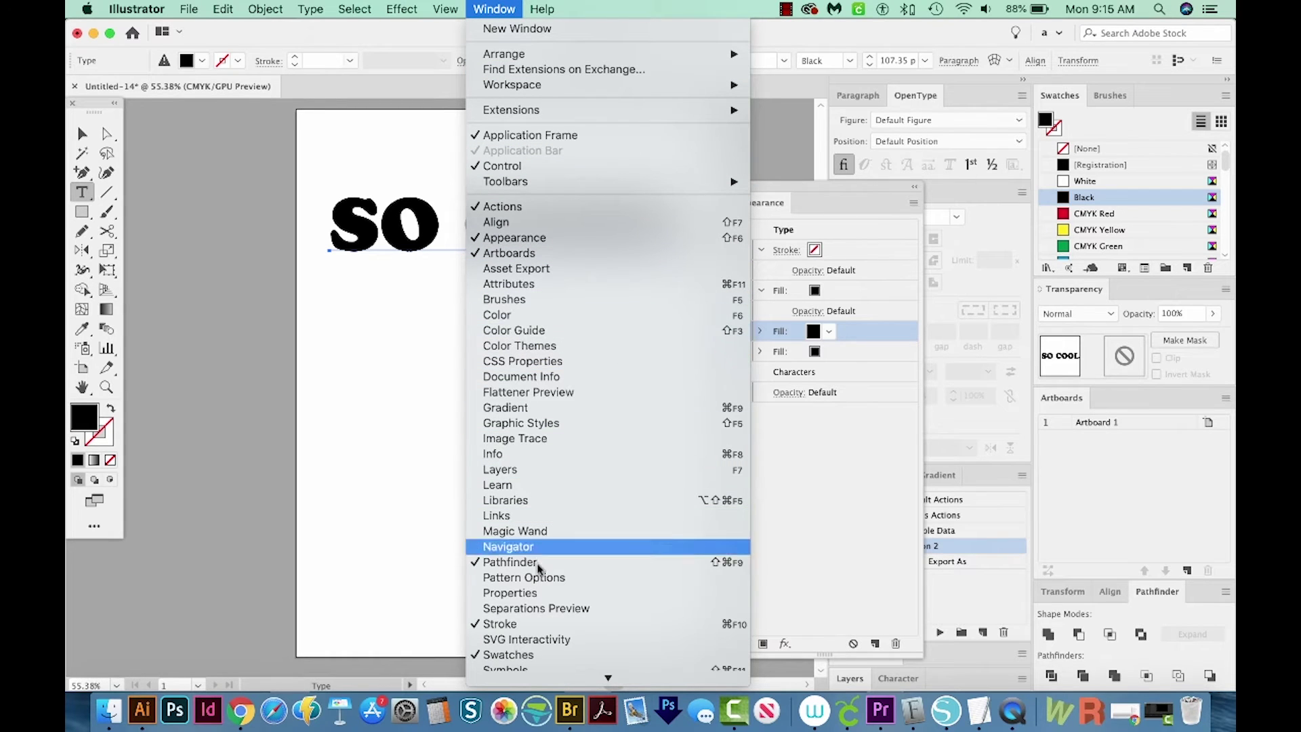
pyautogui.click(1097, 207)
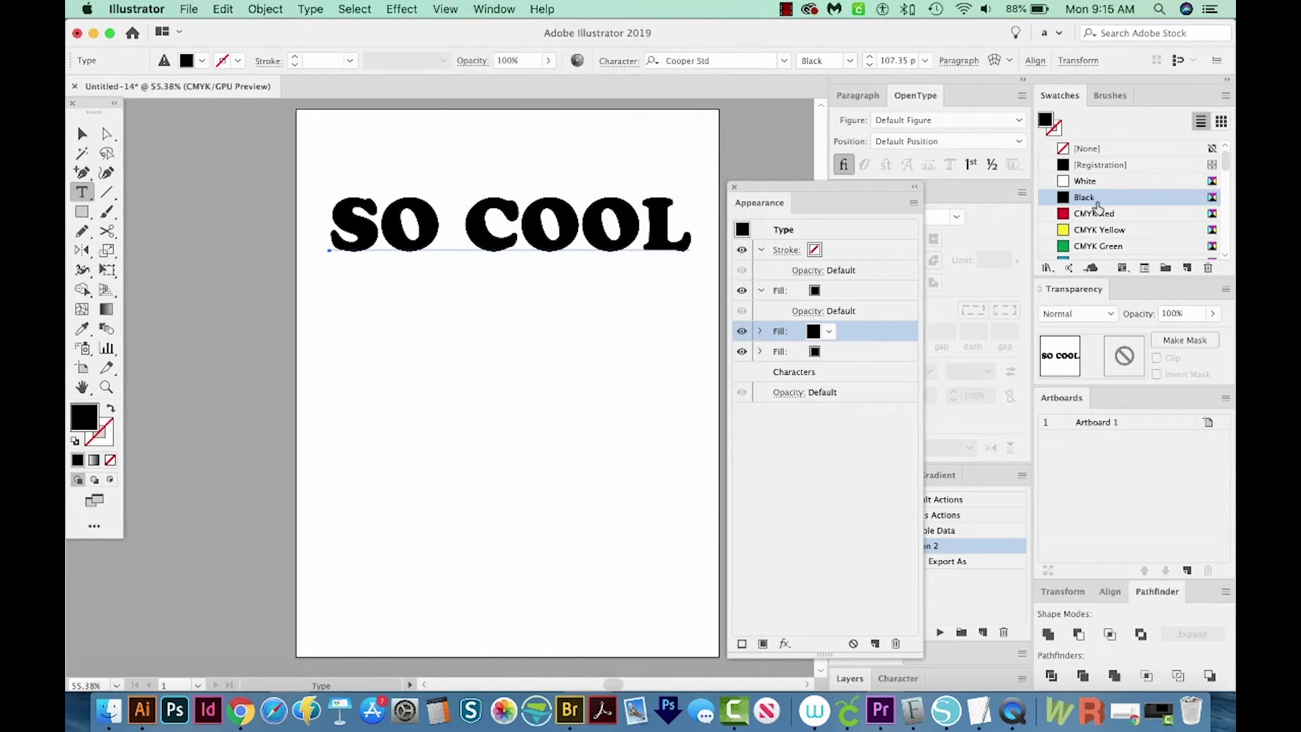
pyautogui.click(1098, 216)
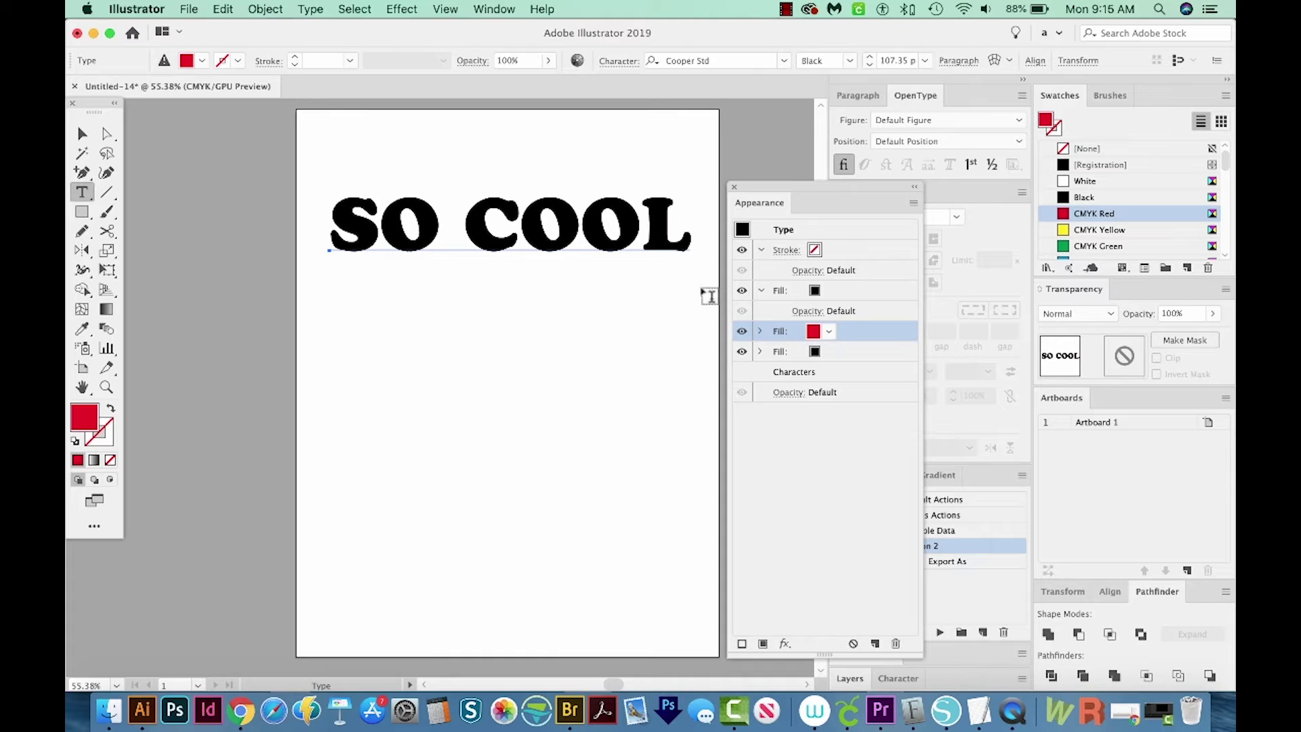
pyautogui.hscroll(-1, 581, 200)
pyautogui.click(403, 8)
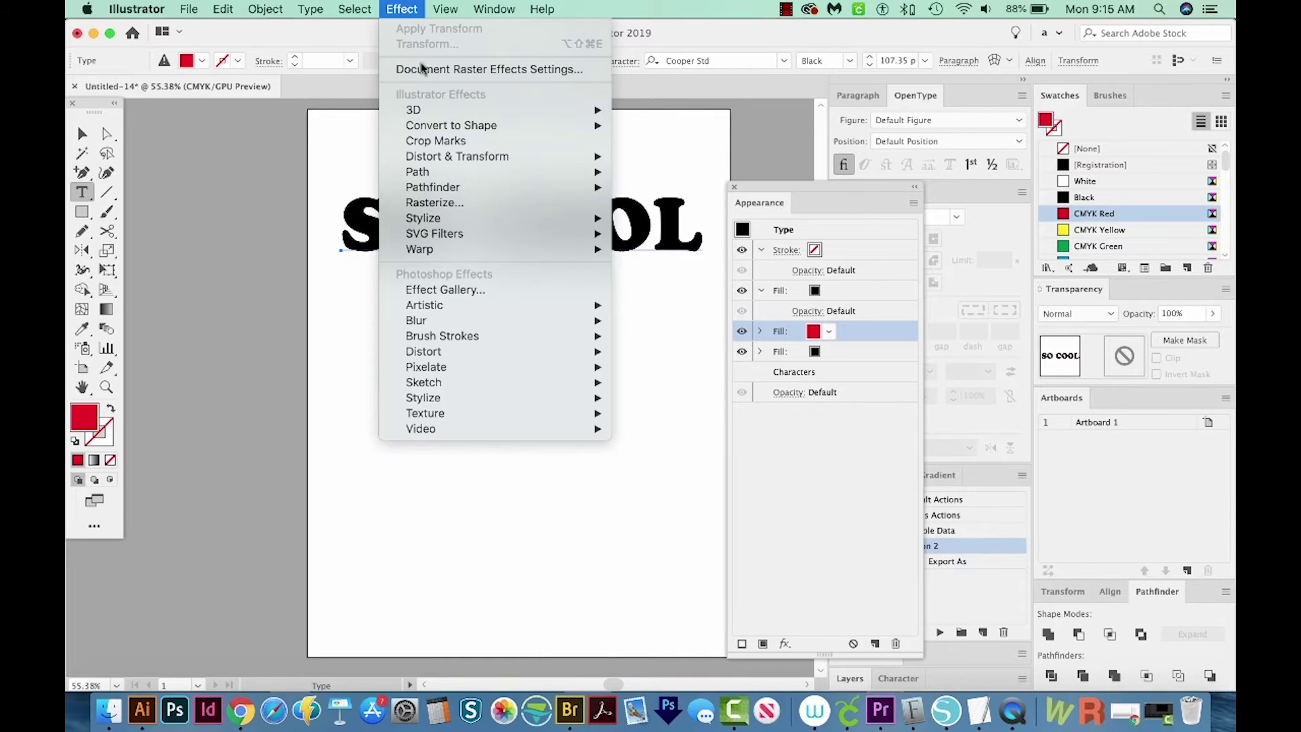
# Add a Transform effect to the red fill moving it -7 pt horizontally
pyautogui.moveTo(447, 160)
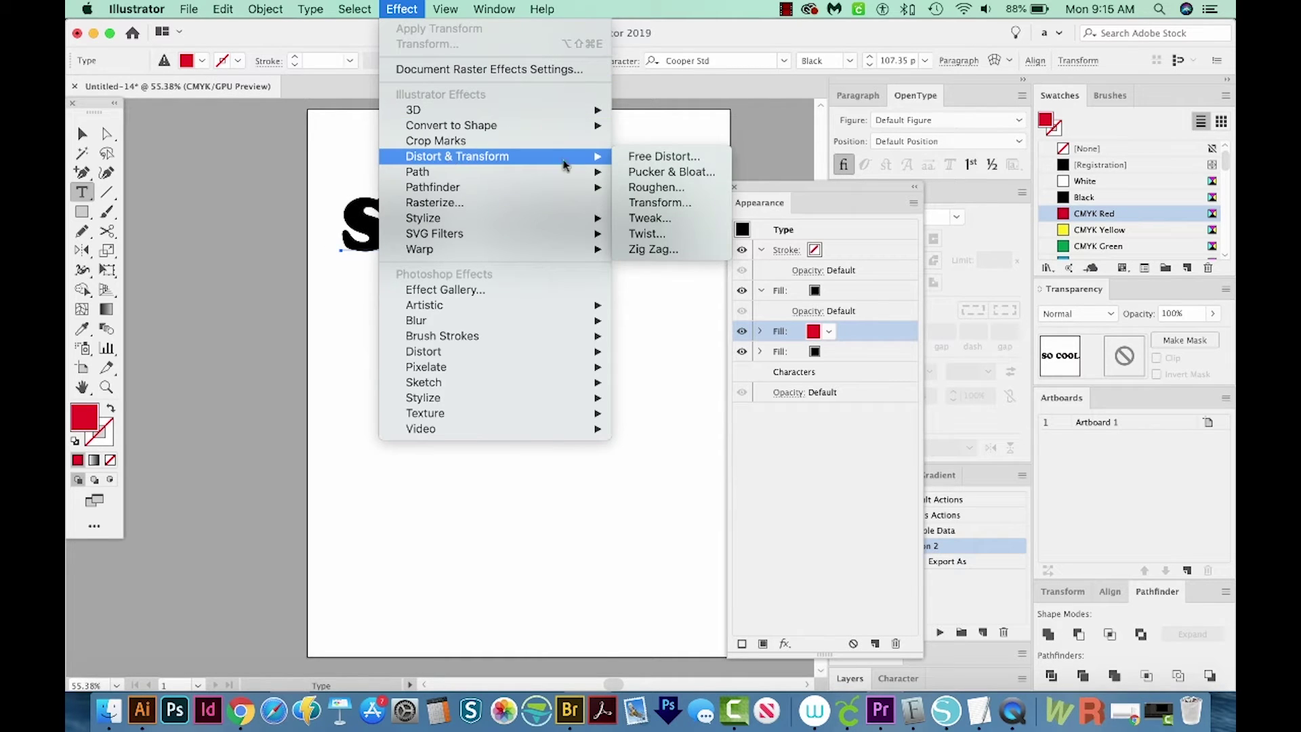
pyautogui.click(665, 212)
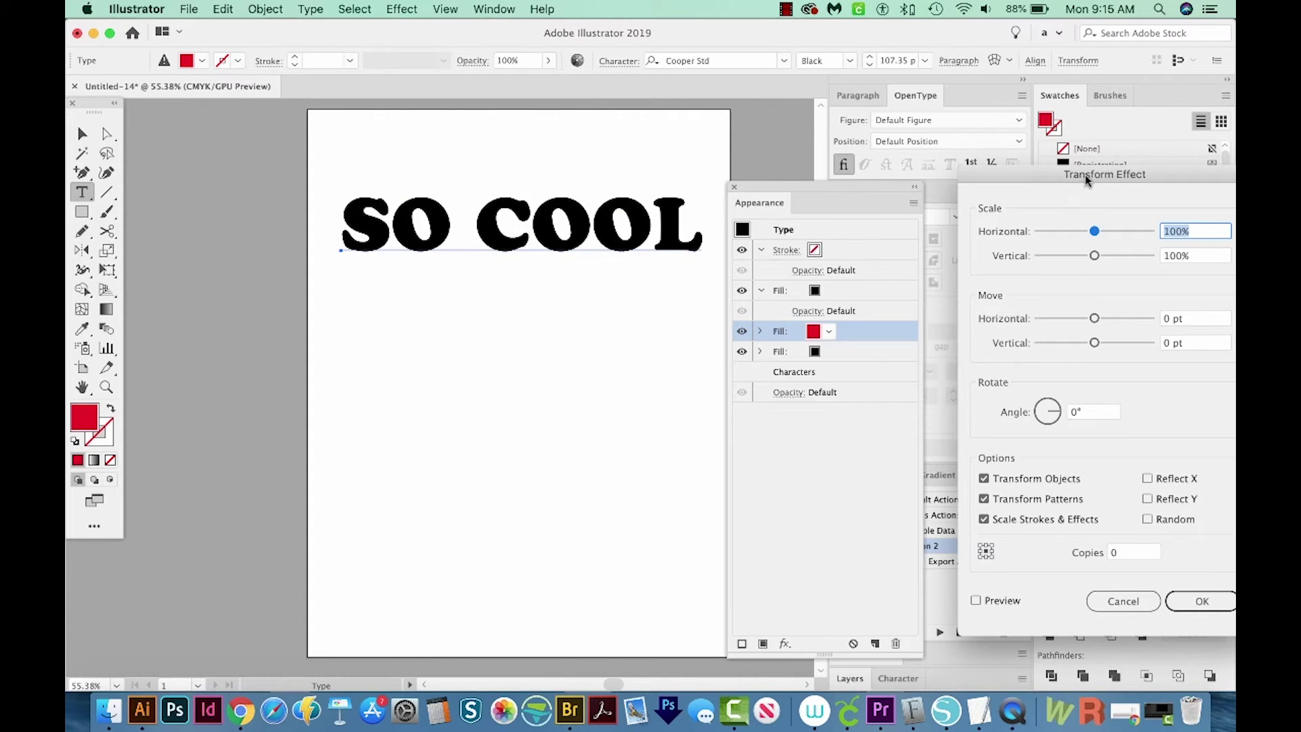
pyautogui.moveTo(1082, 175); pyautogui.dragTo(933, 134)
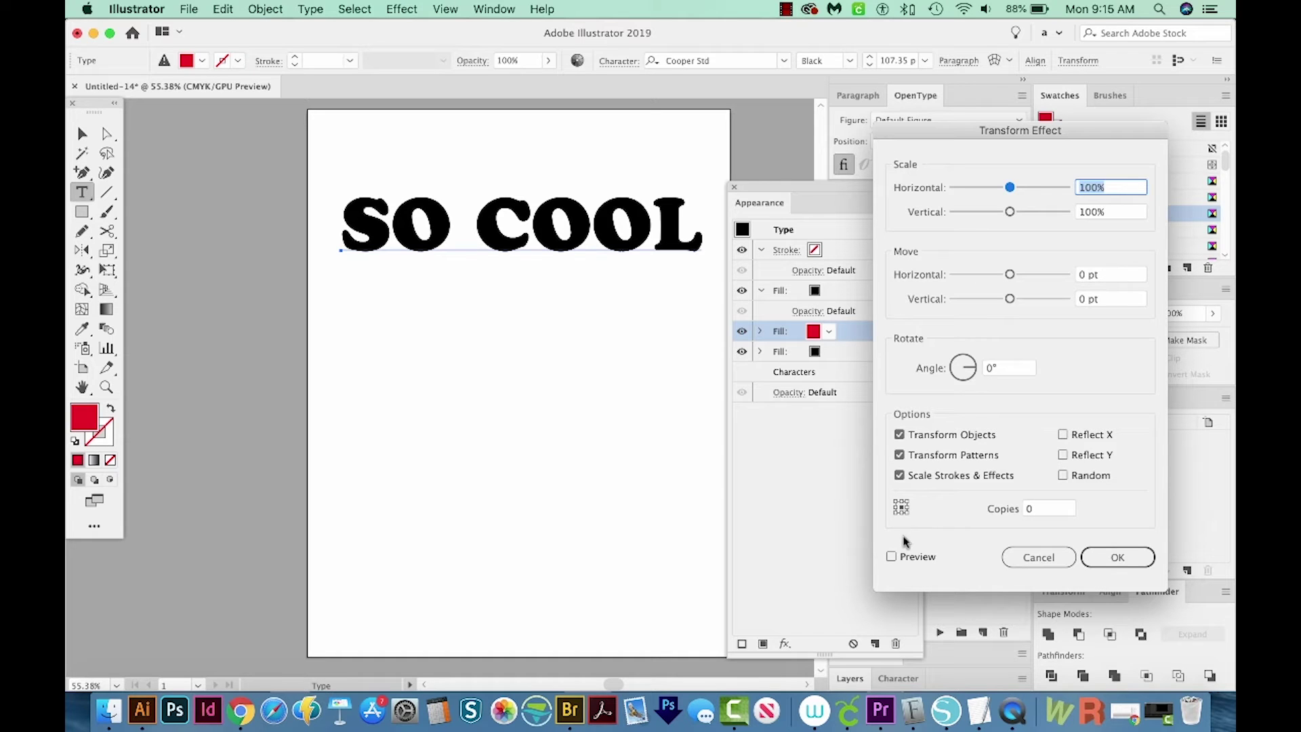
pyautogui.click(891, 557)
pyautogui.click(1128, 275)
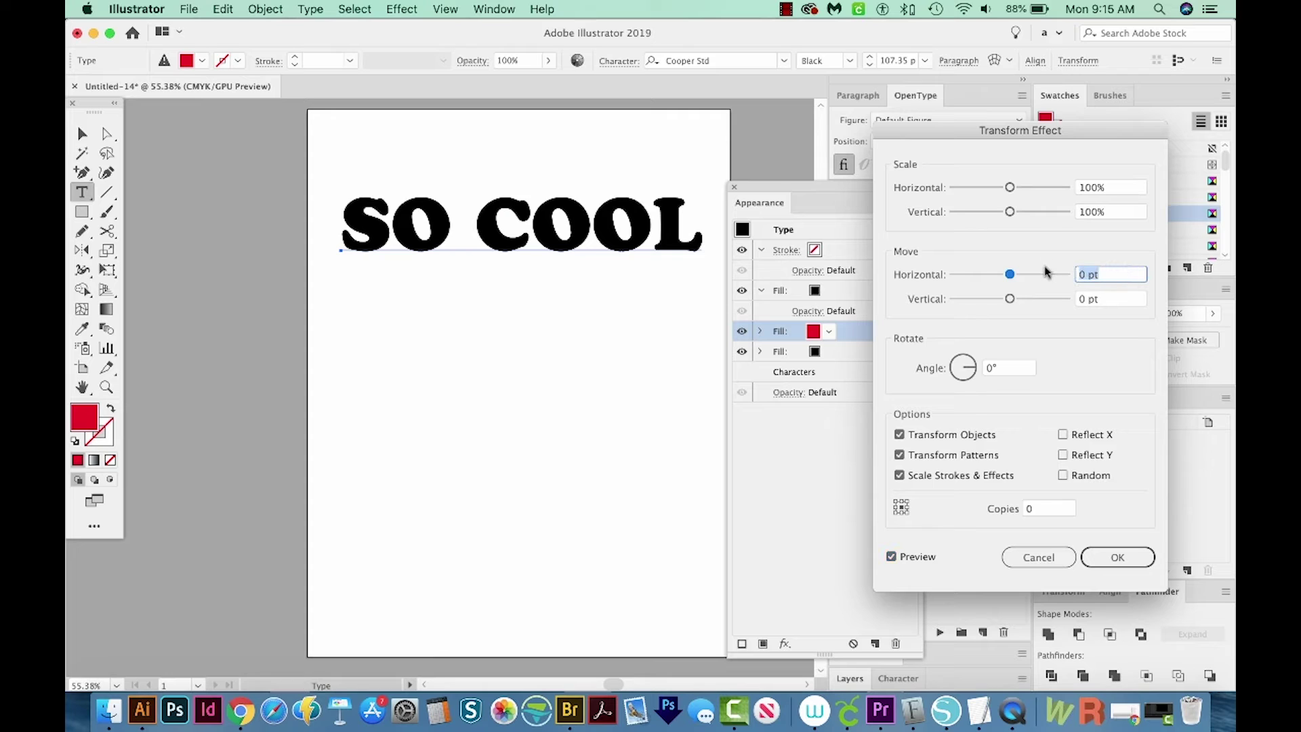
pyautogui.press('Down')
pyautogui.press('Down')
pyautogui.press('Down')
pyautogui.press('Down')
pyautogui.press('Down')
pyautogui.press('Down')
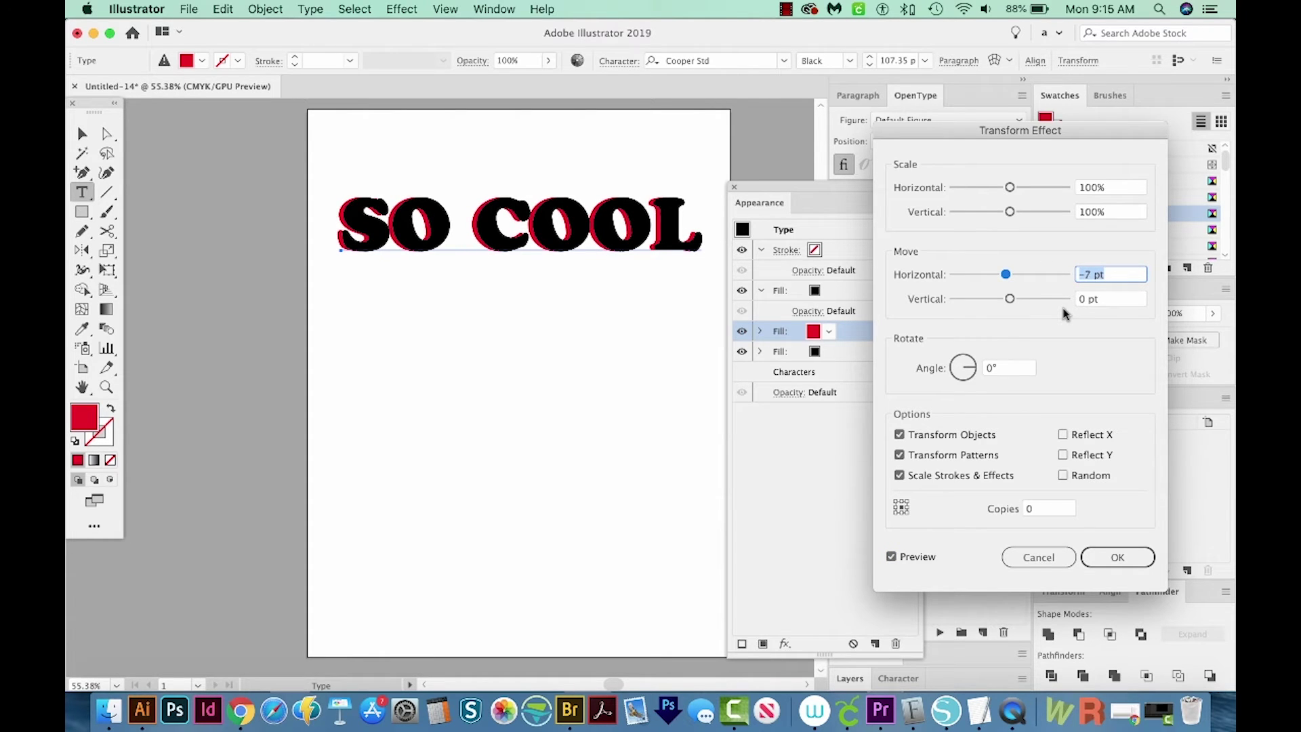
pyautogui.press('Down')
pyautogui.click(1146, 563)
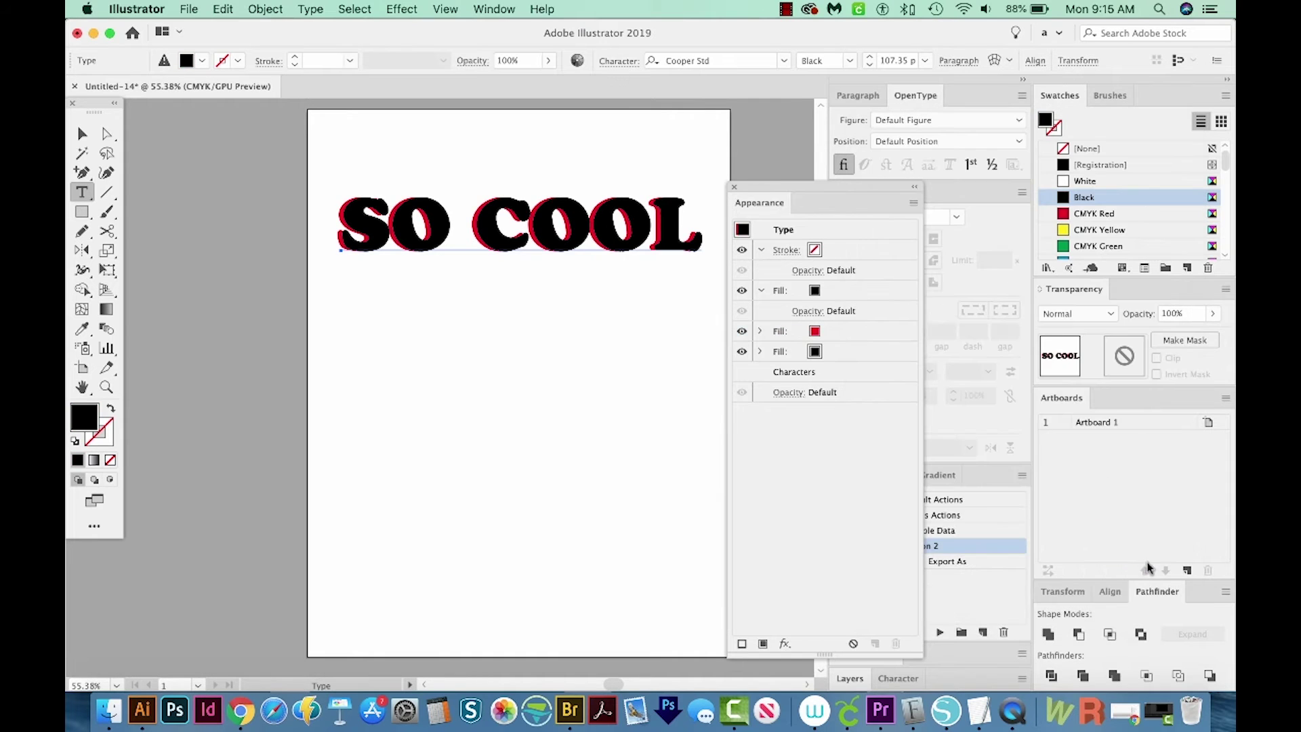
# Make the bottom fill a light cyan, #5ad4f9, starting from CMYK Cyan
pyautogui.click(759, 332)
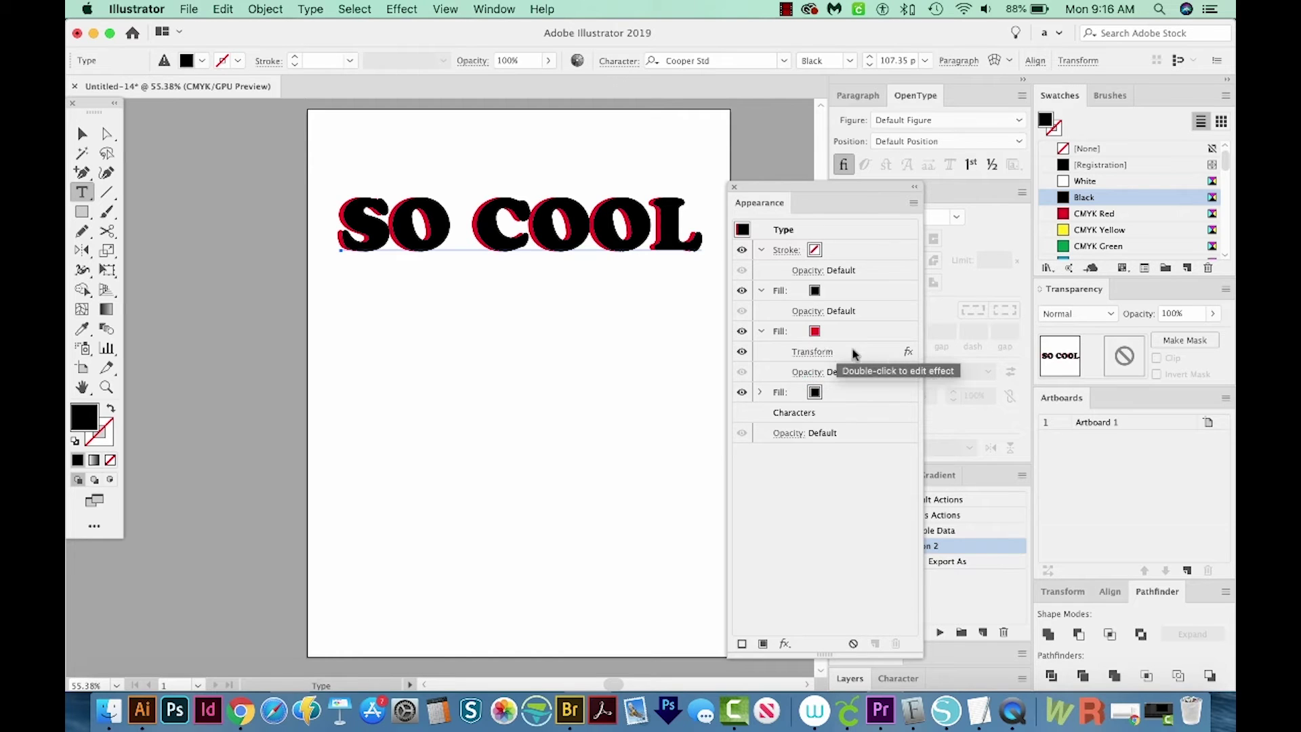
pyautogui.click(832, 396)
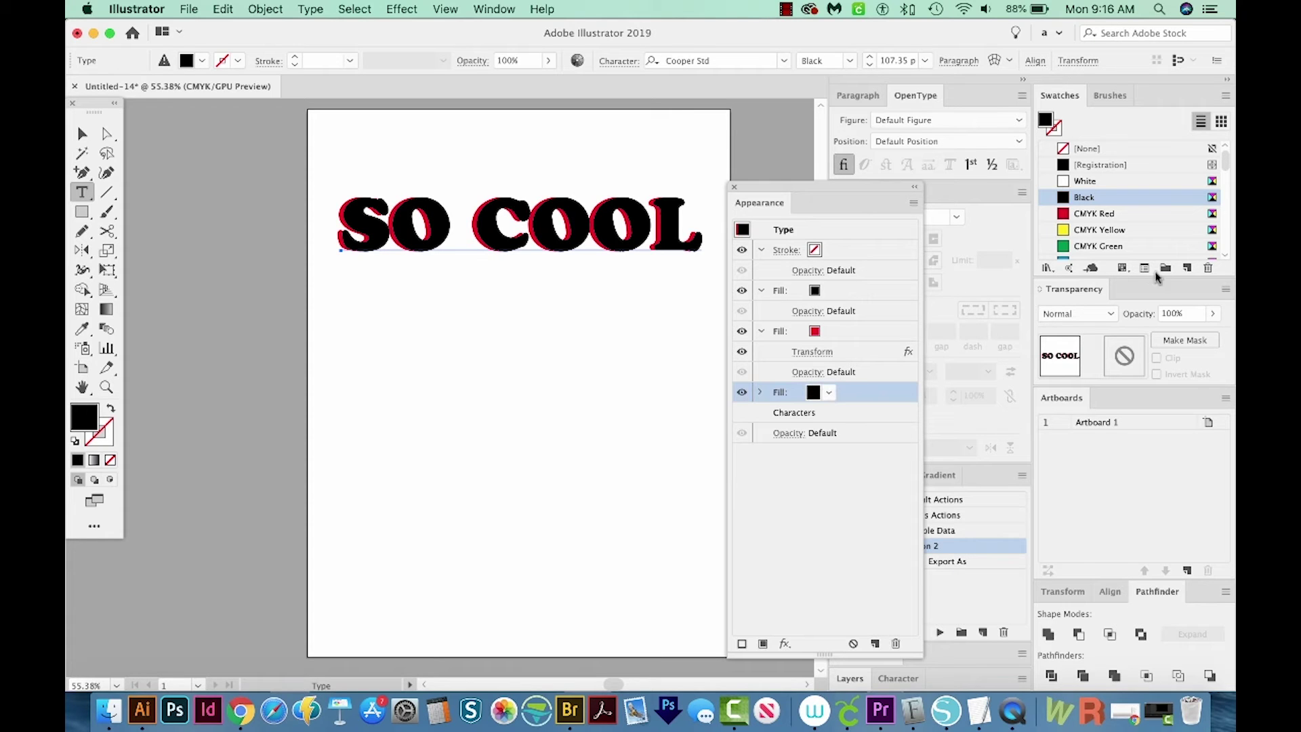
pyautogui.moveTo(1226, 162); pyautogui.dragTo(1226, 171)
pyautogui.click(1110, 225)
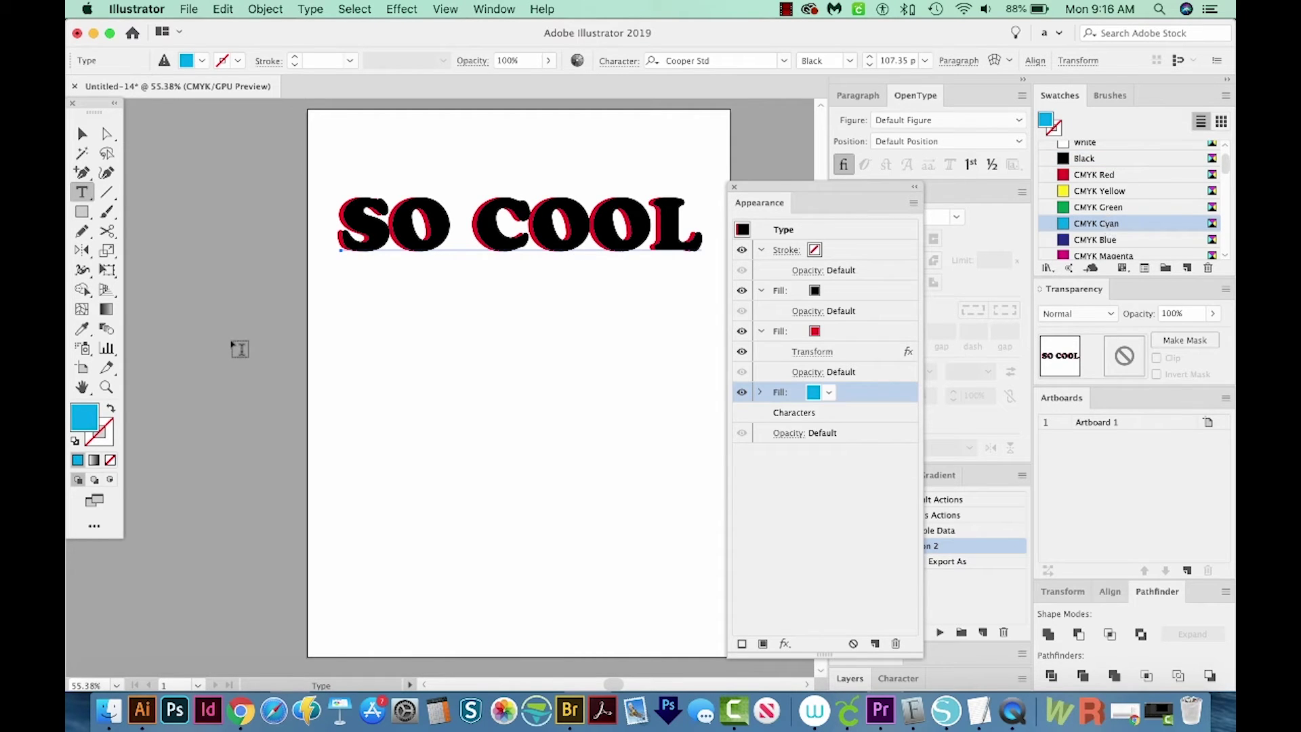
pyautogui.doubleClick(85, 425)
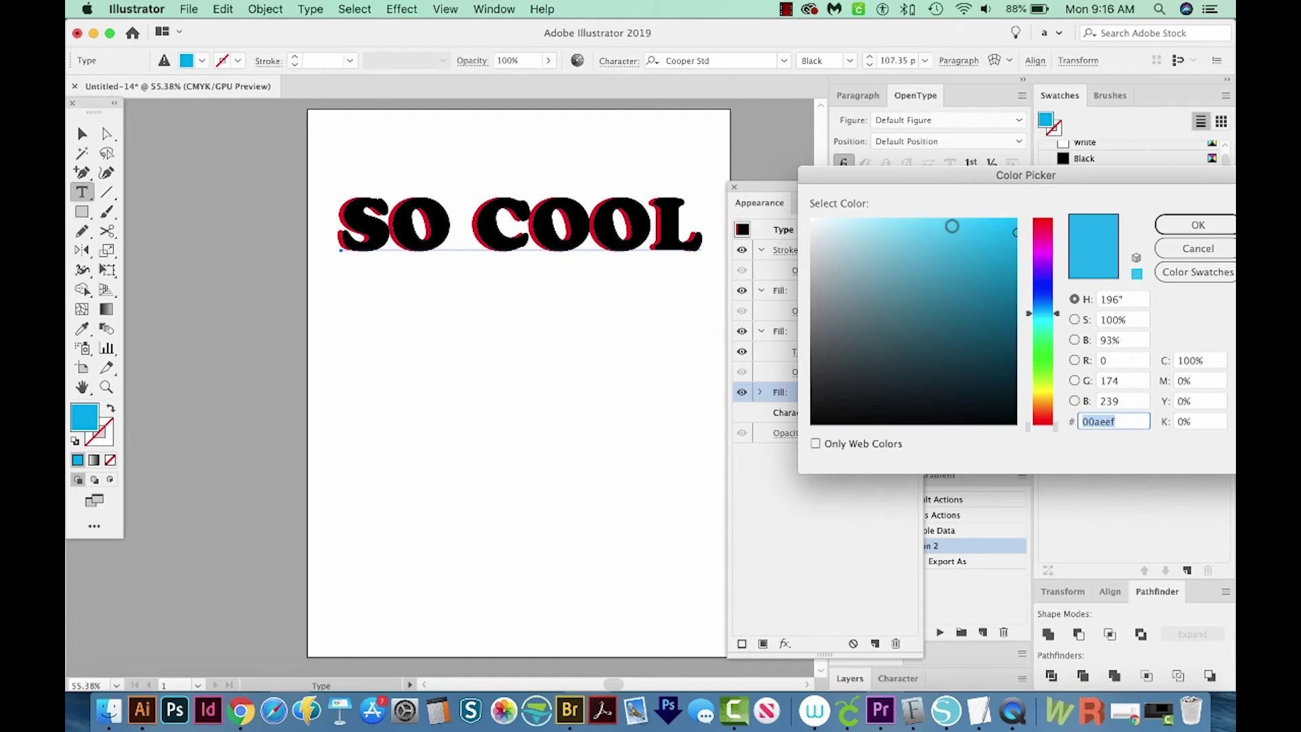
pyautogui.moveTo(952, 223); pyautogui.dragTo(943, 221)
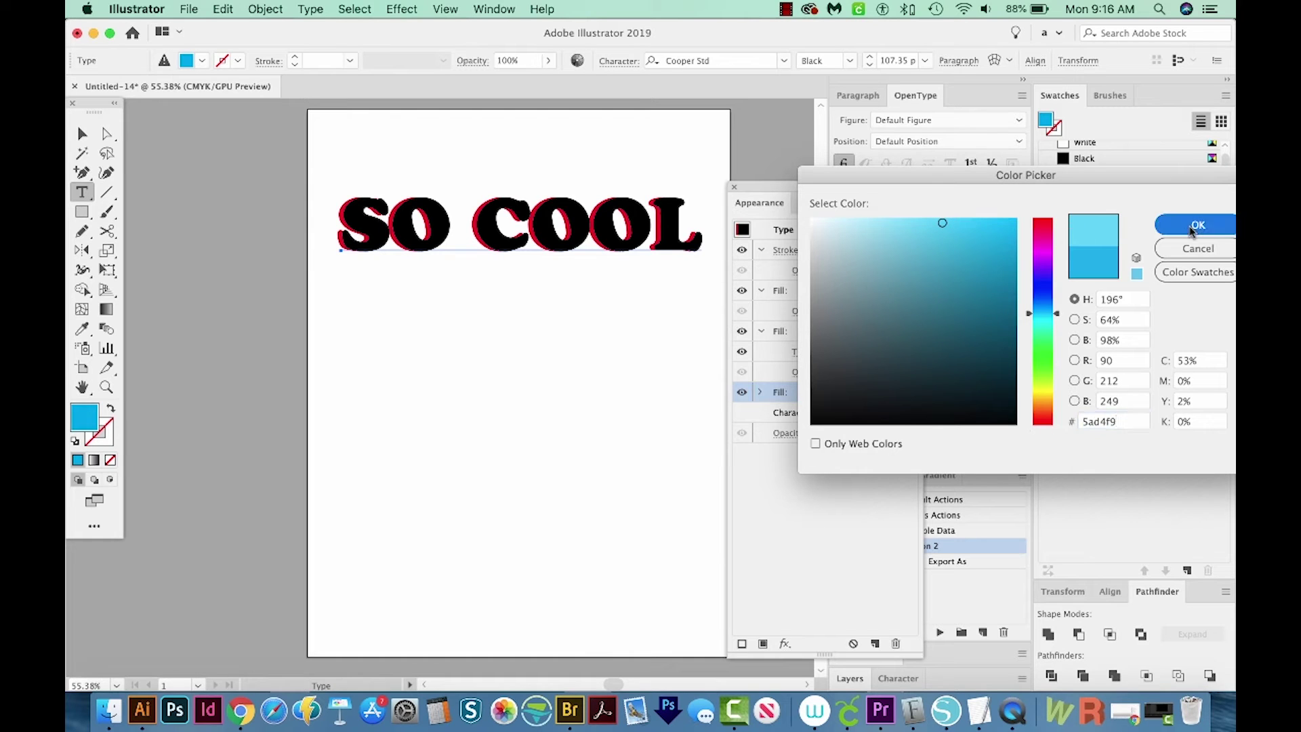
pyautogui.click(1197, 225)
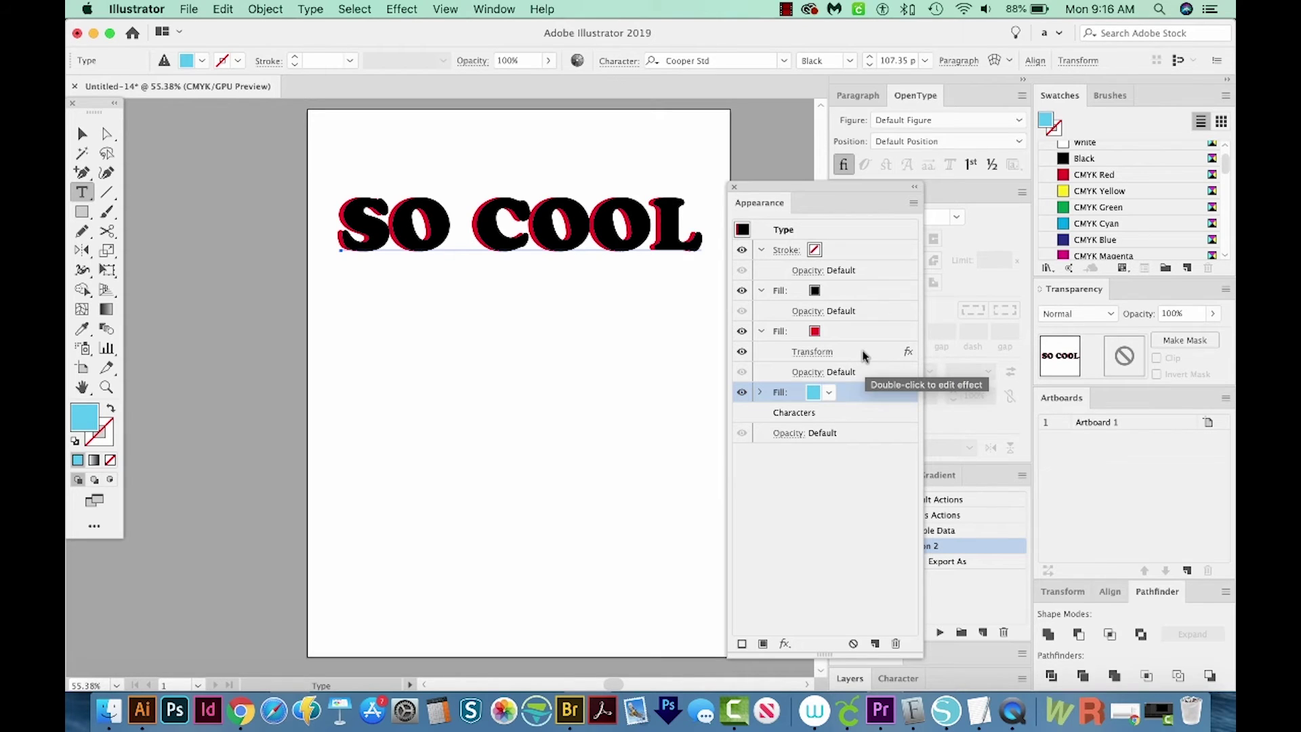
# Copy the red fill's -7 pt Transform effect onto the light blue fill and open its settings
pyautogui.moveTo(862, 356); pyautogui.dragTo(839, 395)
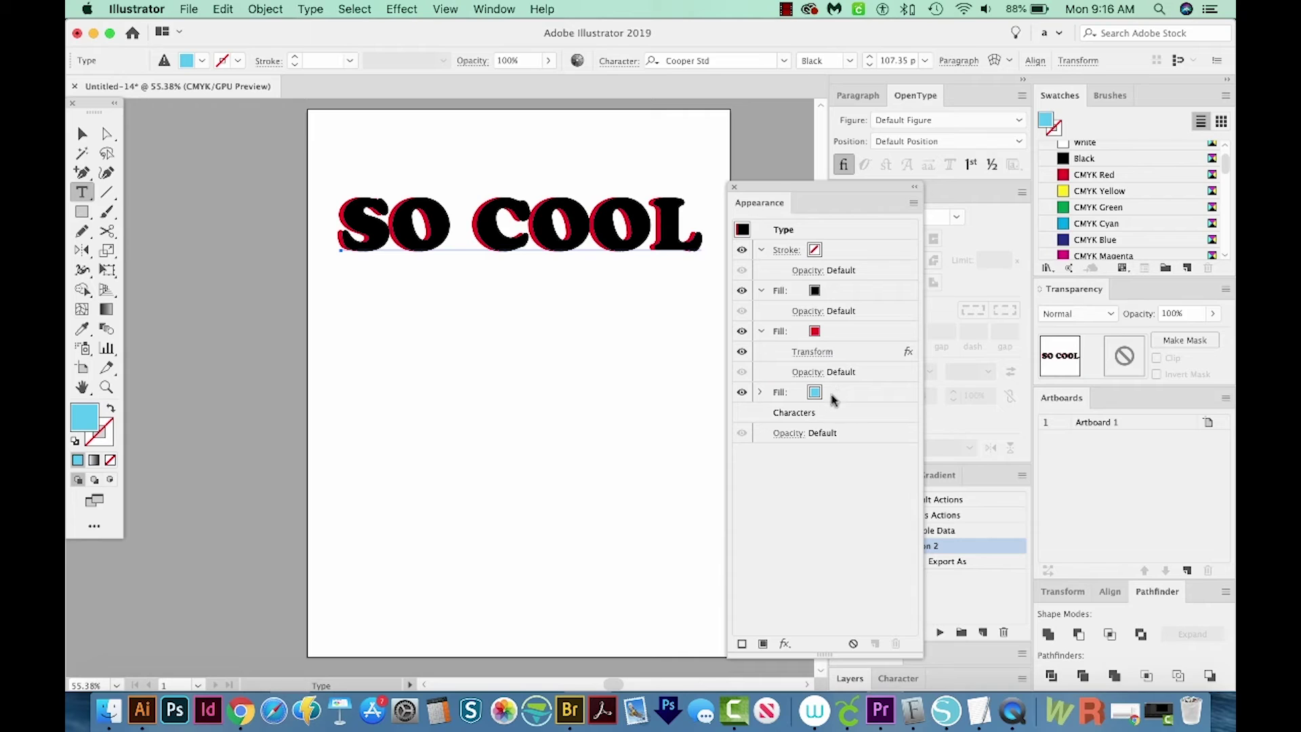
pyautogui.click(762, 394)
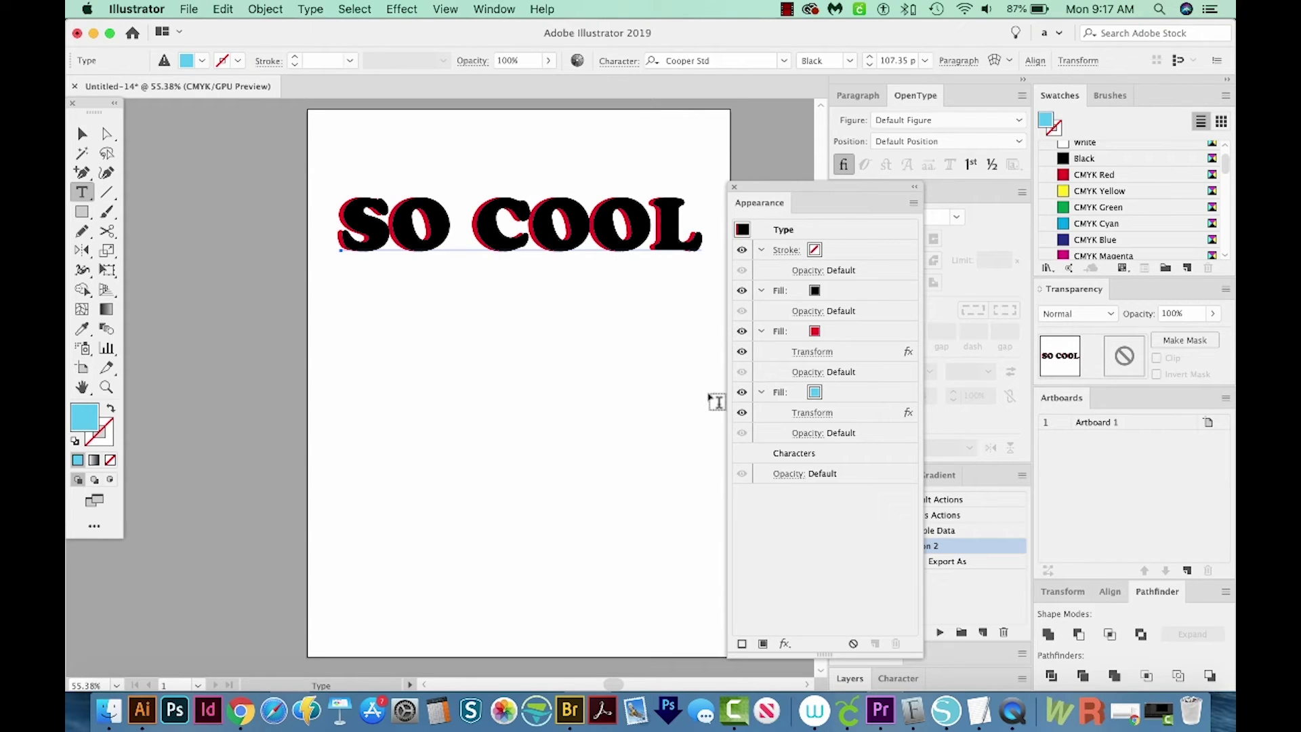
pyautogui.click(813, 413)
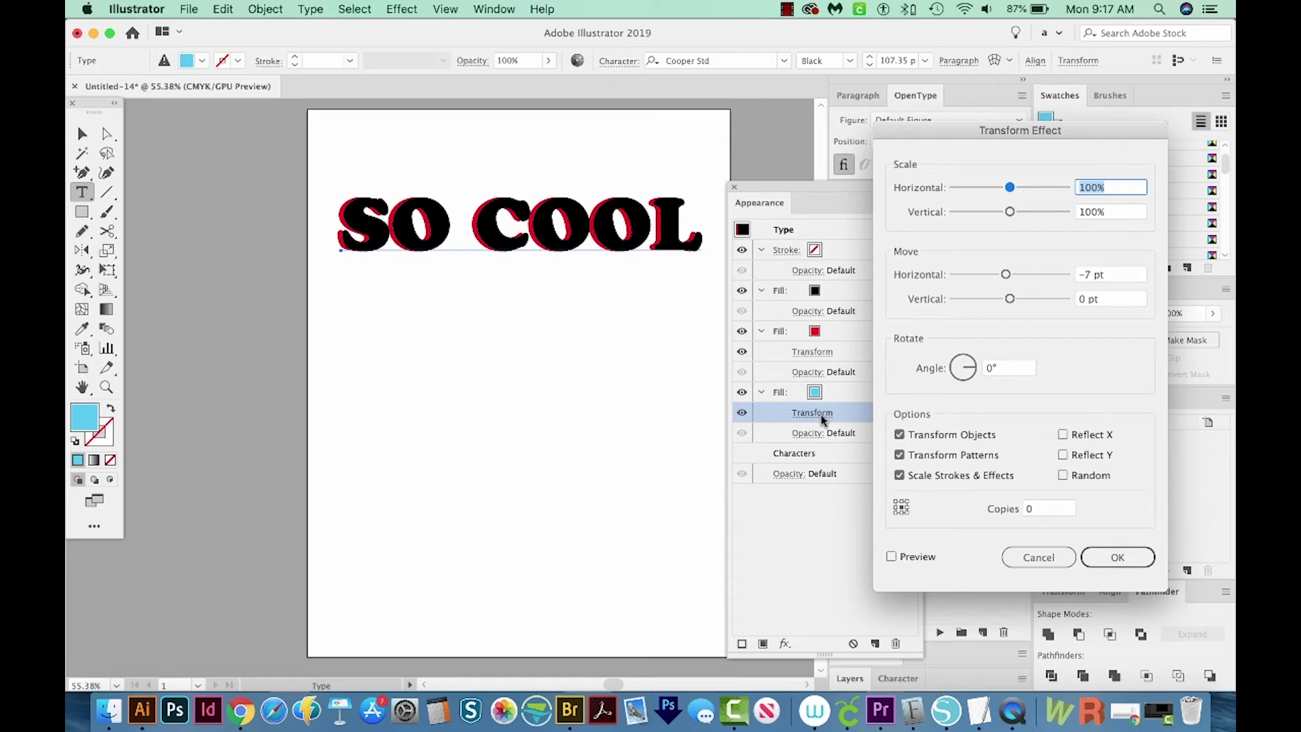
# Flip the cyan fill's Transform horizontal offset to +7 pt and reselect the SO COOL text
pyautogui.moveTo(1087, 278); pyautogui.dragTo(1079, 281)
pyautogui.press('BackSpace')
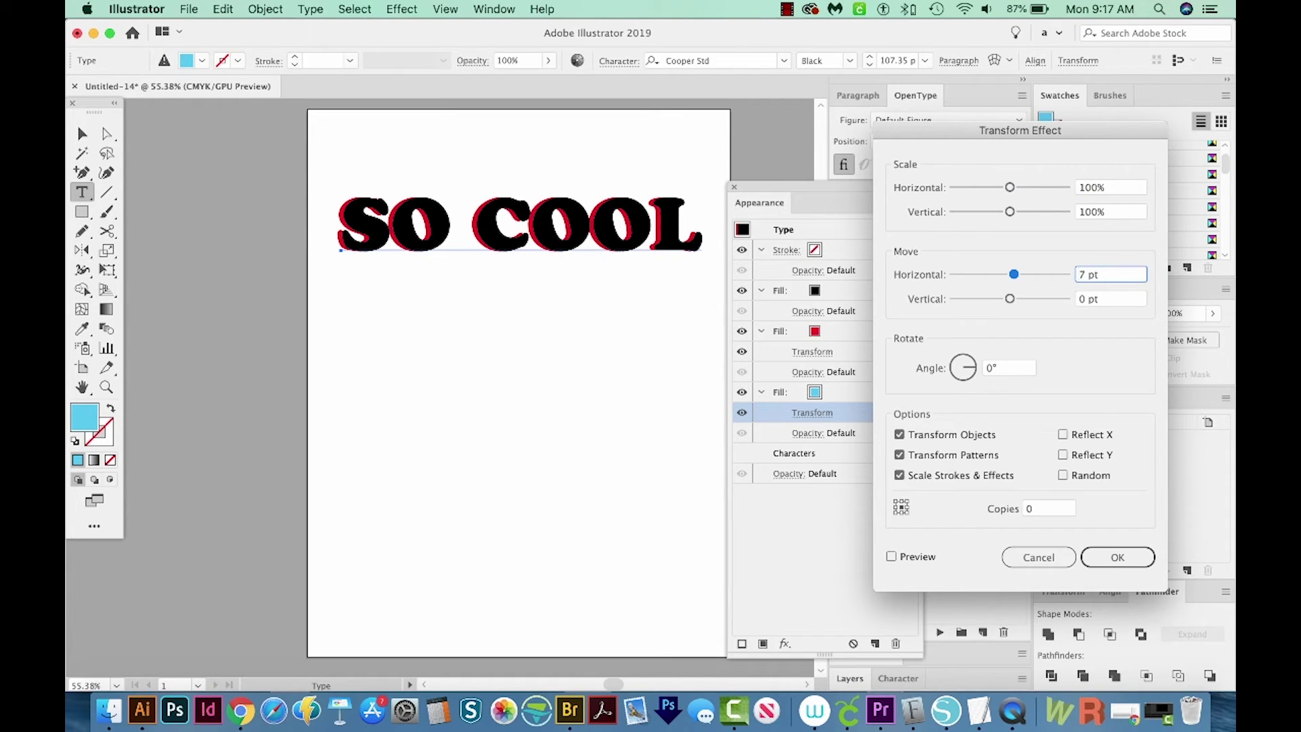
pyautogui.click(891, 556)
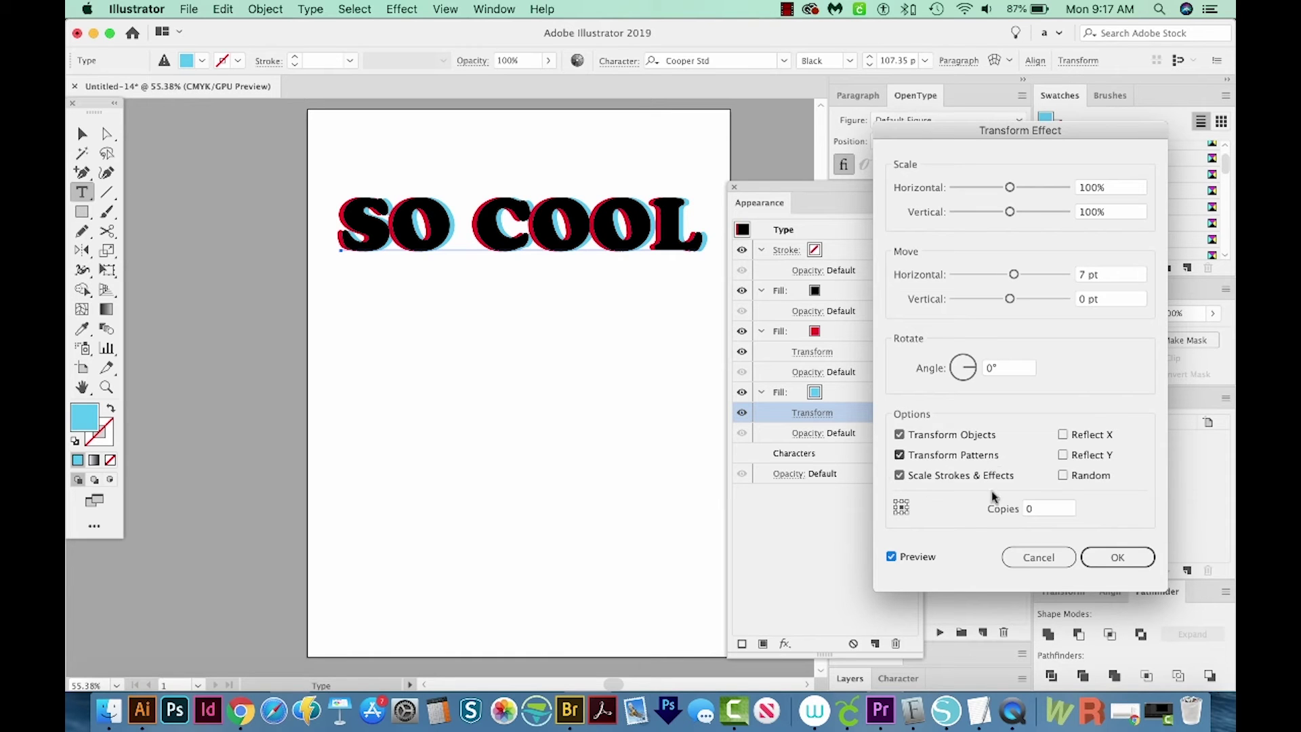
pyautogui.click(1117, 557)
pyautogui.moveTo(816, 188); pyautogui.dragTo(807, 185)
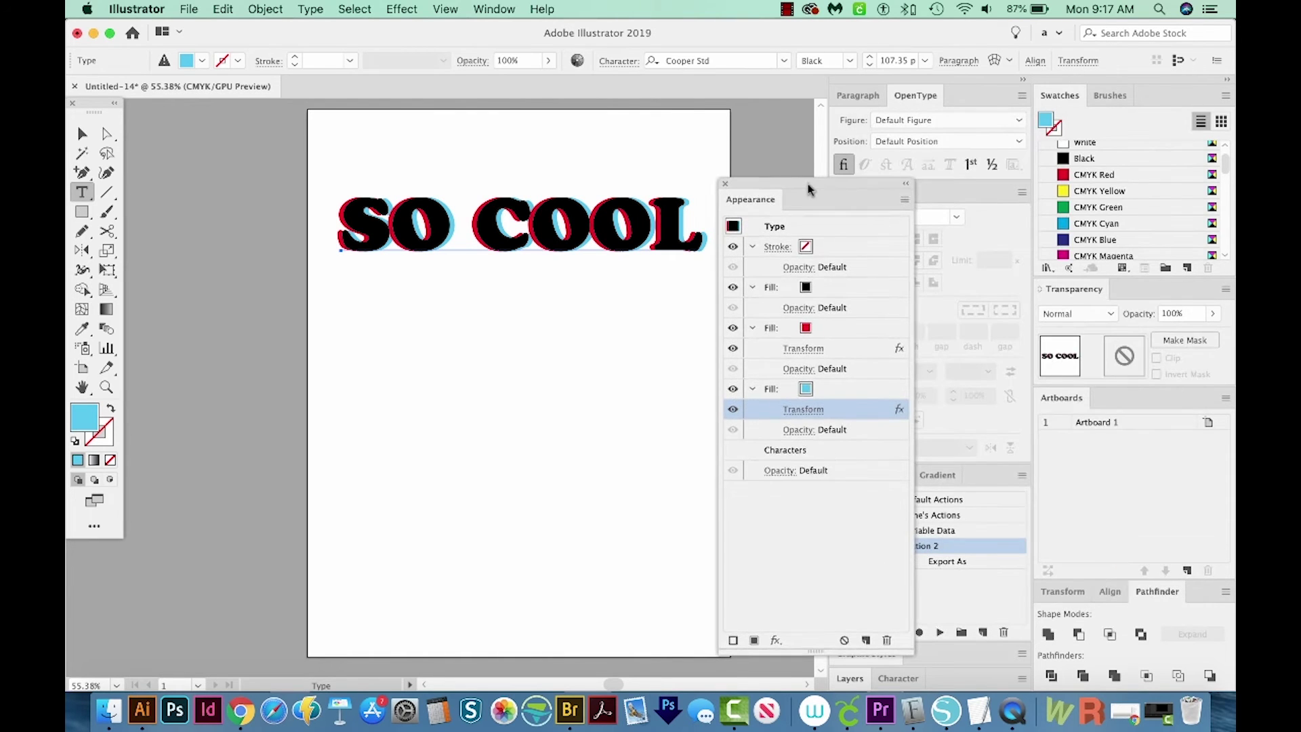
pyautogui.click(80, 135)
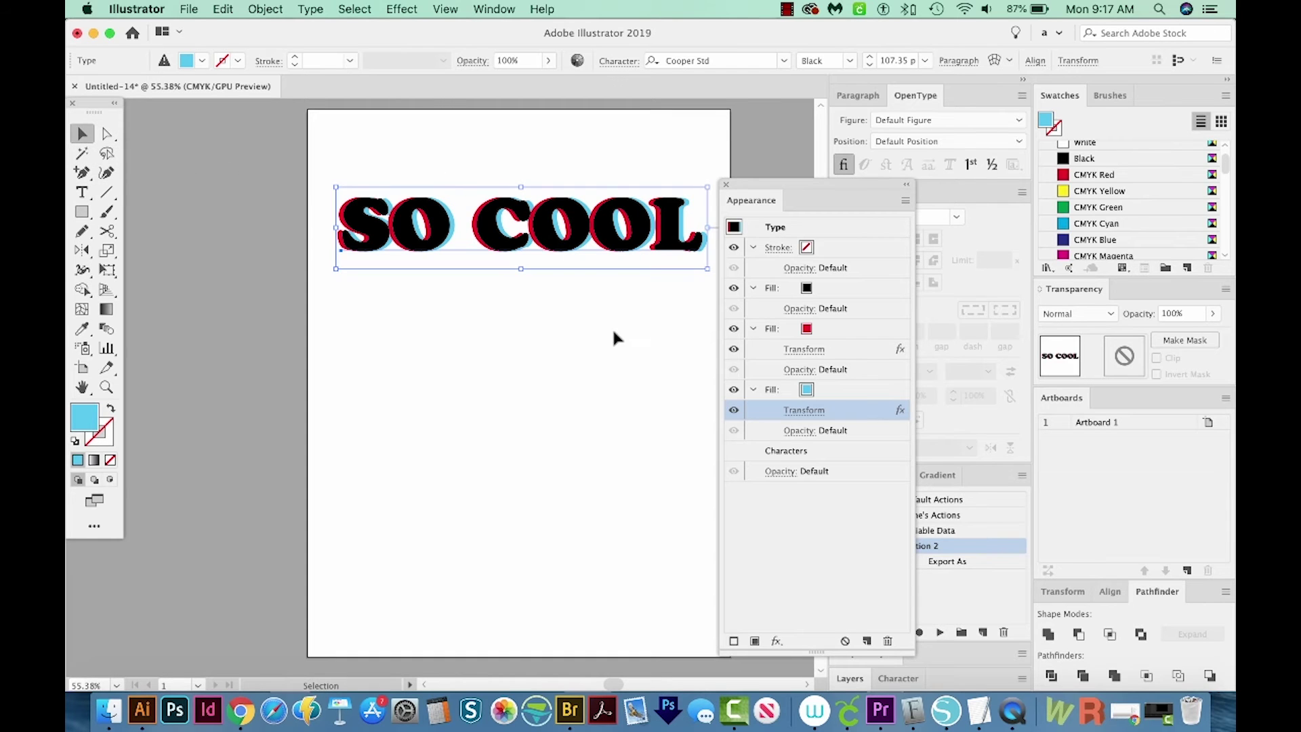
# Open the Graphic Styles panel and drag SO COOL's appearance thumbnail into it as a new style
pyautogui.press('space')
pyautogui.moveTo(531, 363); pyautogui.dragTo(474, 368)
pyautogui.moveTo(802, 178); pyautogui.dragTo(714, 174)
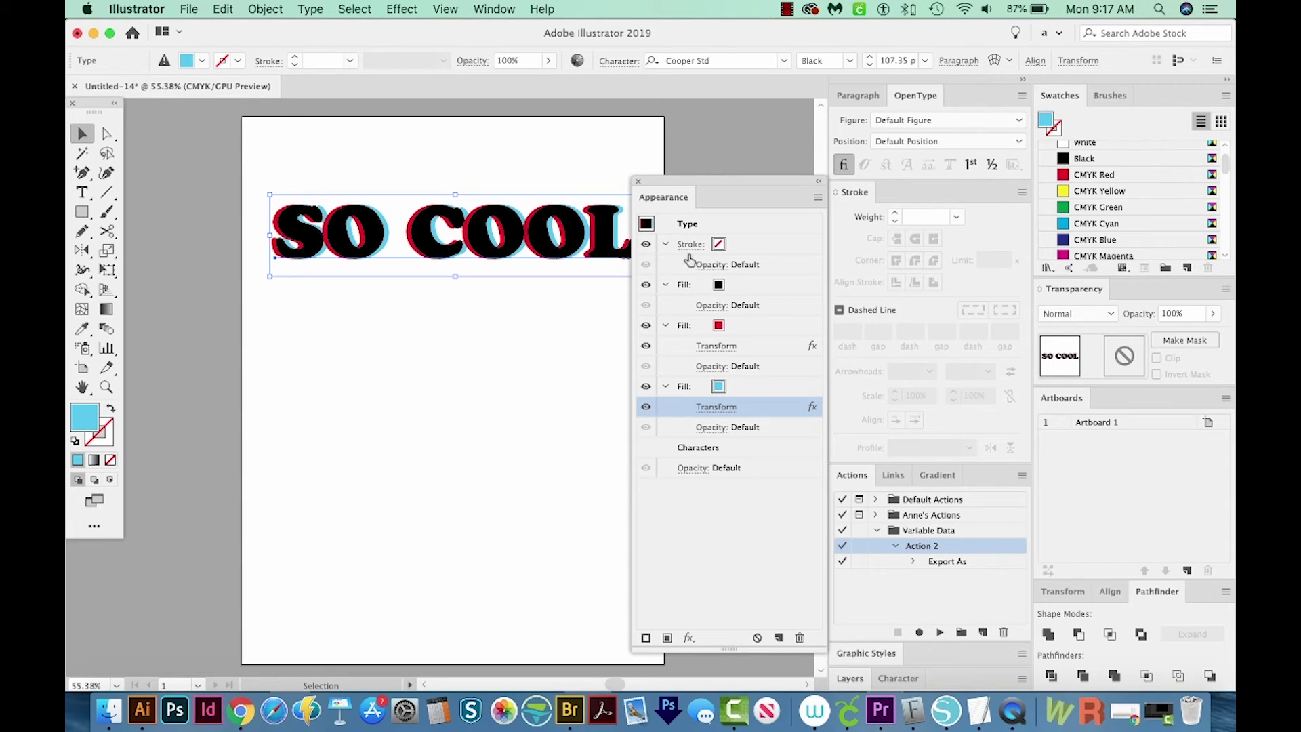
pyautogui.click(494, 9)
pyautogui.click(499, 422)
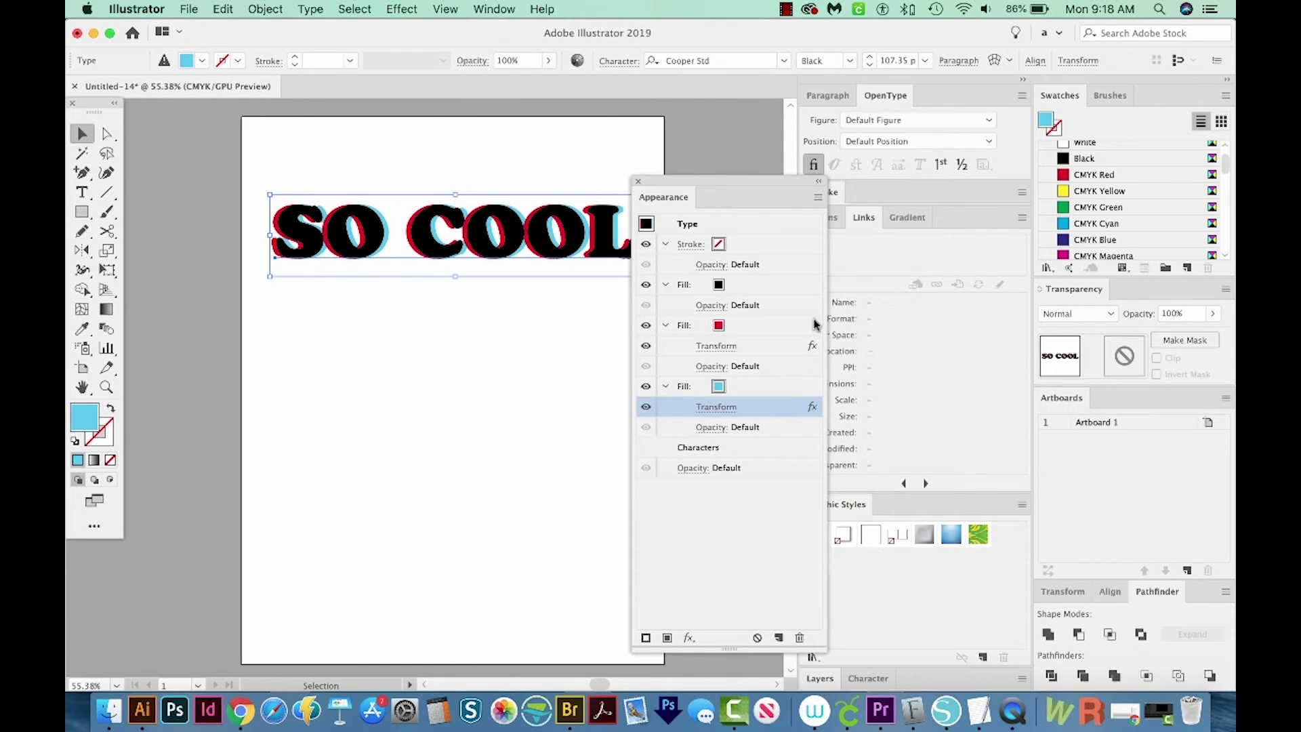
pyautogui.moveTo(740, 182); pyautogui.dragTo(716, 181)
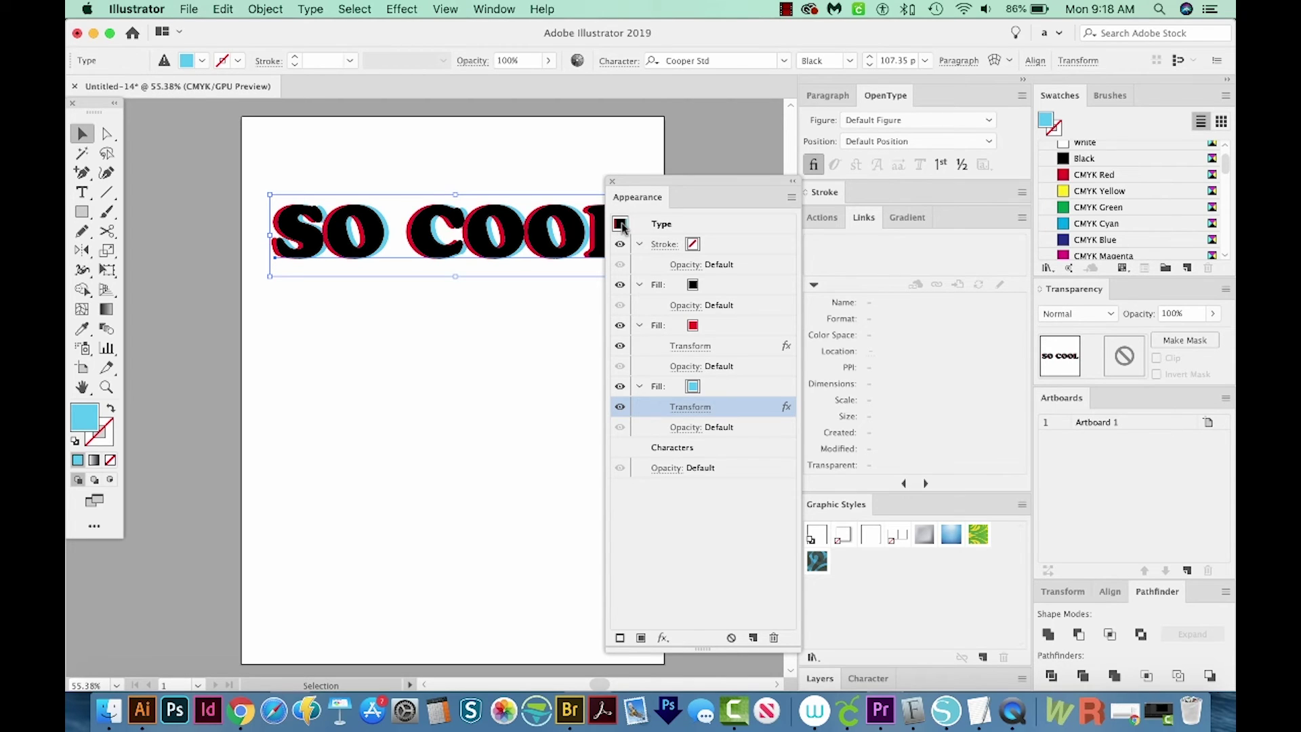
pyautogui.moveTo(620, 226); pyautogui.dragTo(841, 560)
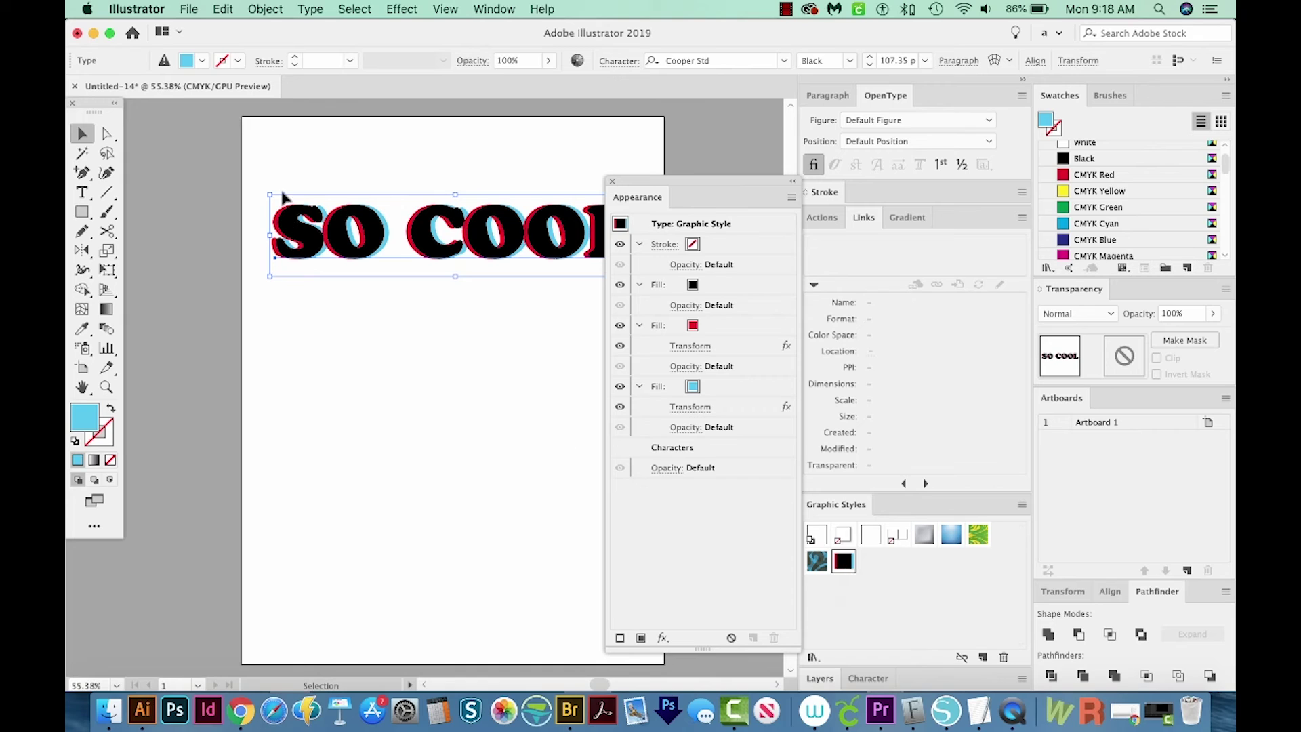
# Draw a rectangle below SO COOL and apply the new anaglyph graphic style to it
pyautogui.click(187, 324)
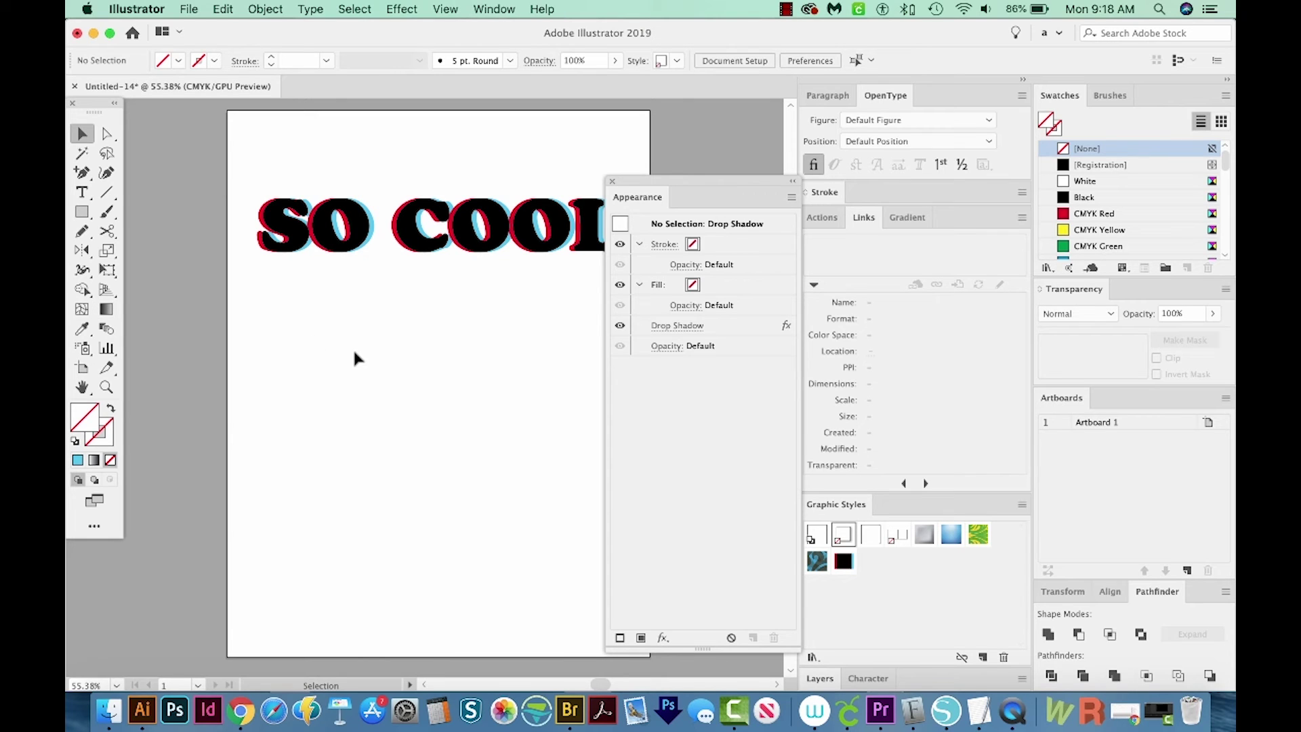
pyautogui.press('m')
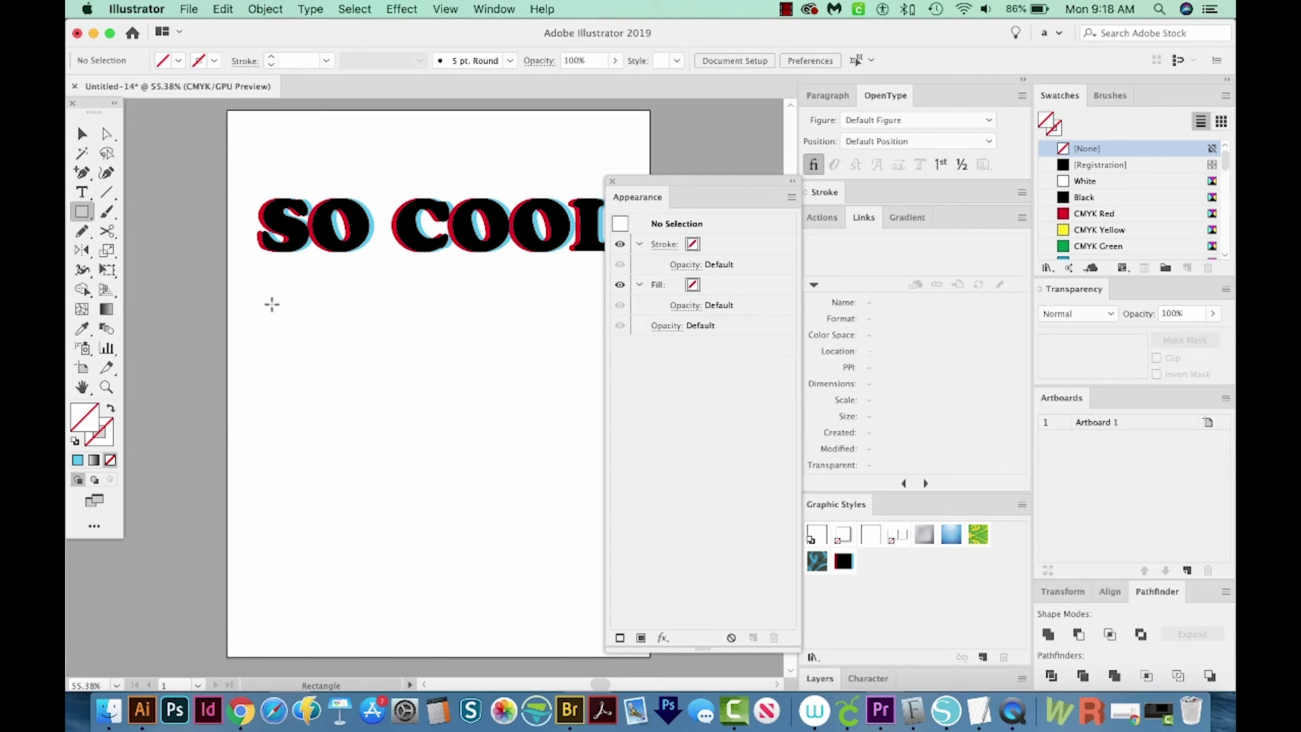
pyautogui.moveTo(272, 306); pyautogui.dragTo(522, 378)
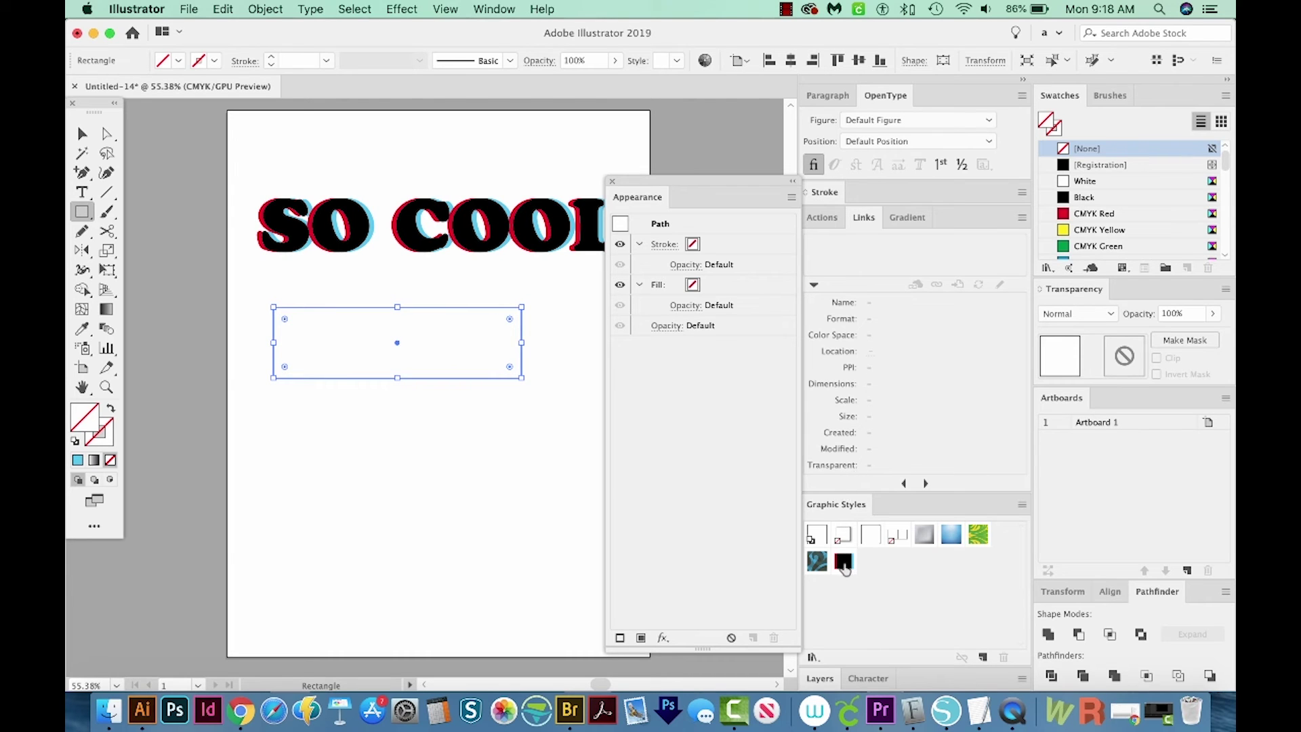
pyautogui.click(845, 562)
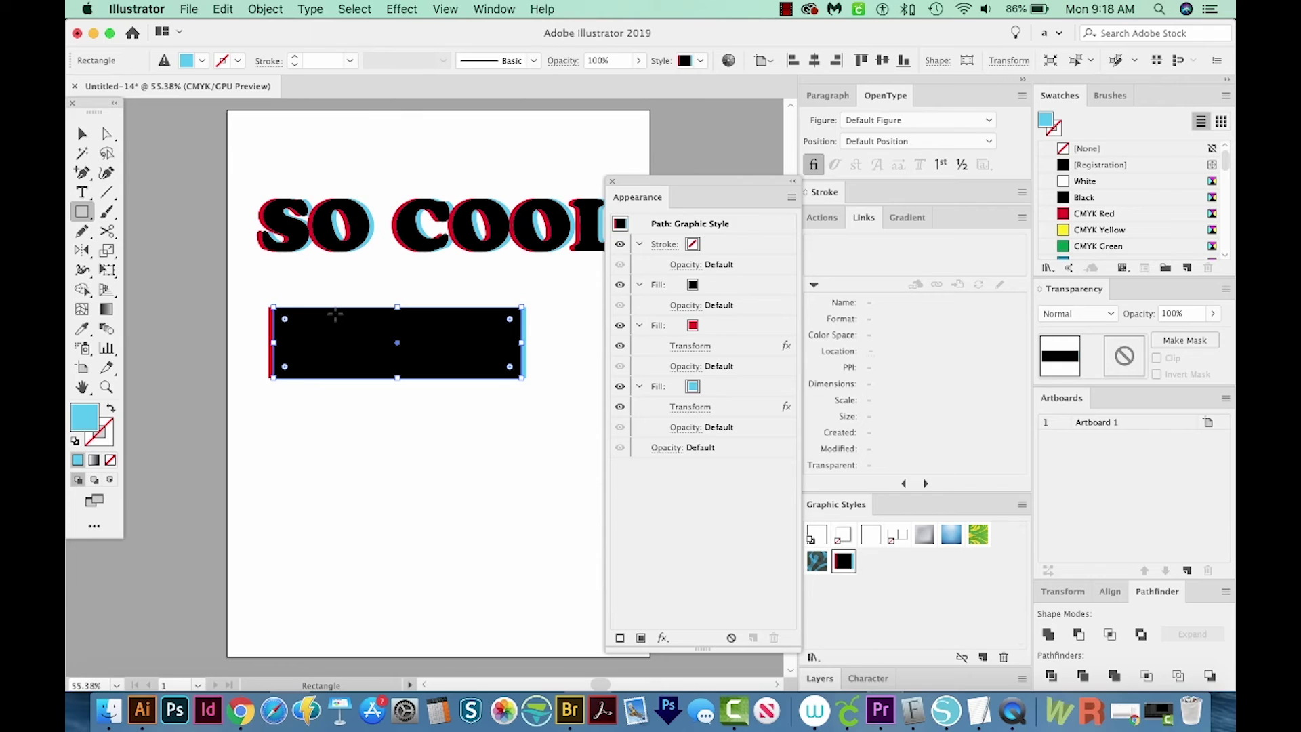
pyautogui.click(406, 458)
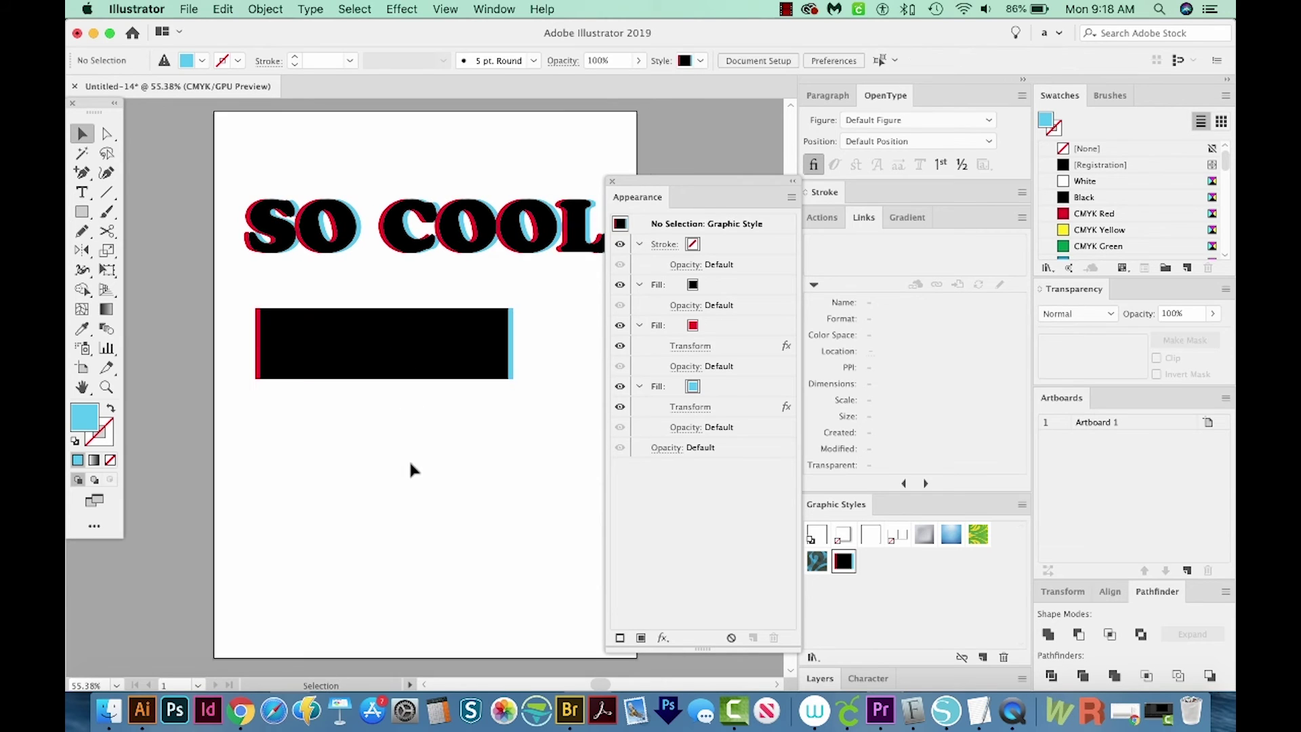
pyautogui.press('t')
pyautogui.click(367, 466)
# Type Hello below the rectangle, scale it to about 67 pt, and apply the anaglyph style
pyautogui.write('F')
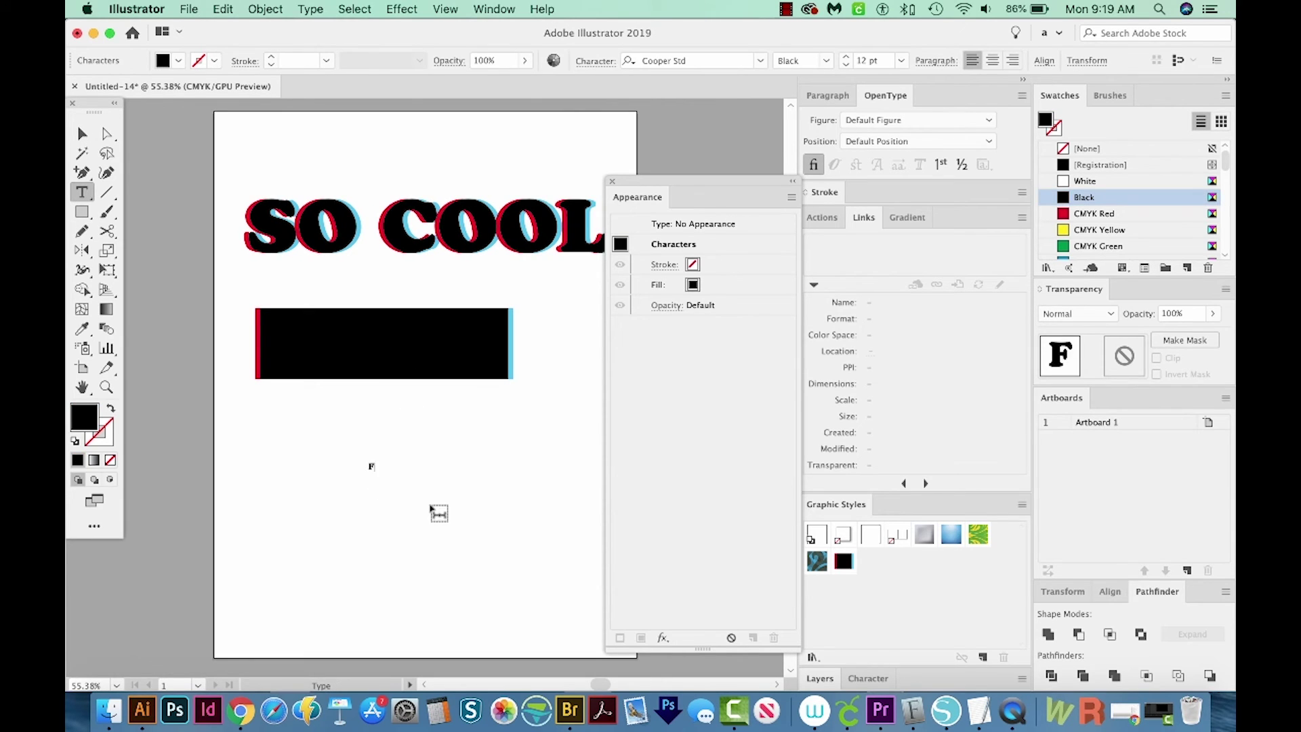
pyautogui.write('Hello')
pyautogui.click(82, 133)
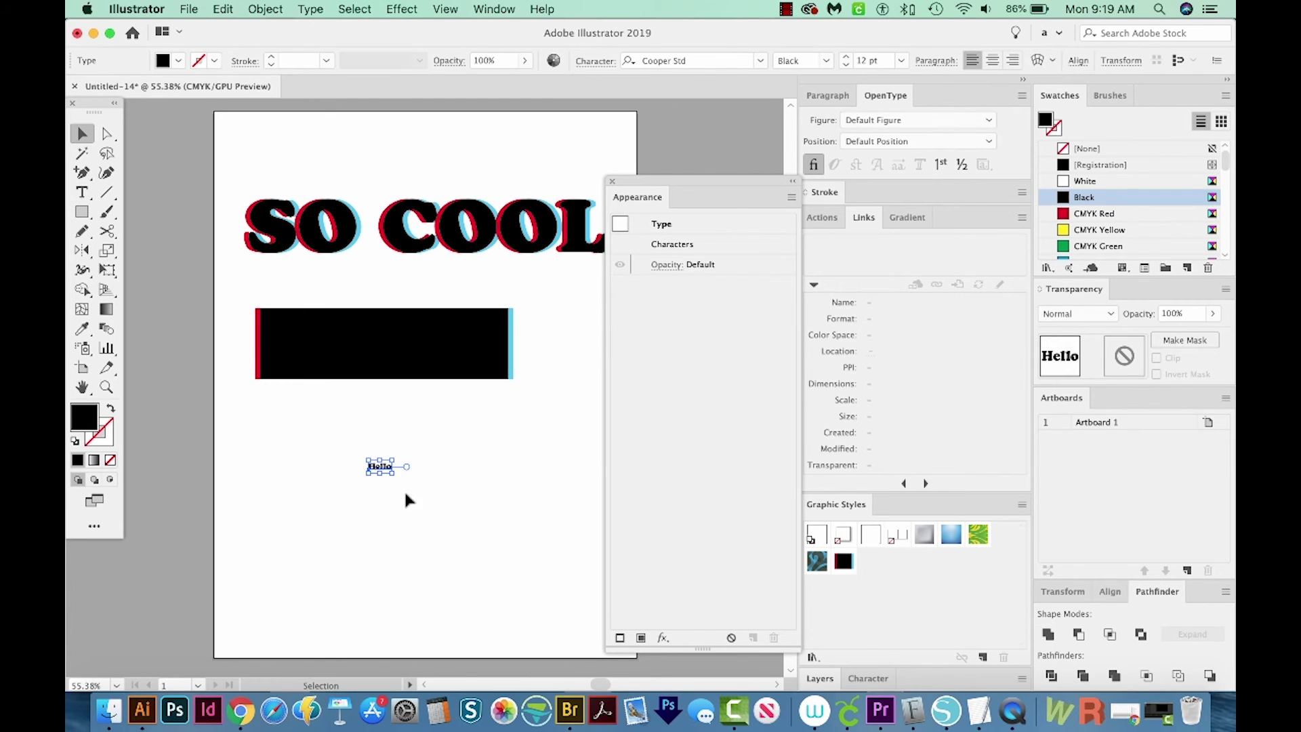
pyautogui.moveTo(394, 473); pyautogui.dragTo(497, 565)
pyautogui.moveTo(446, 488); pyautogui.dragTo(378, 469)
pyautogui.hscroll(1, 378, 459)
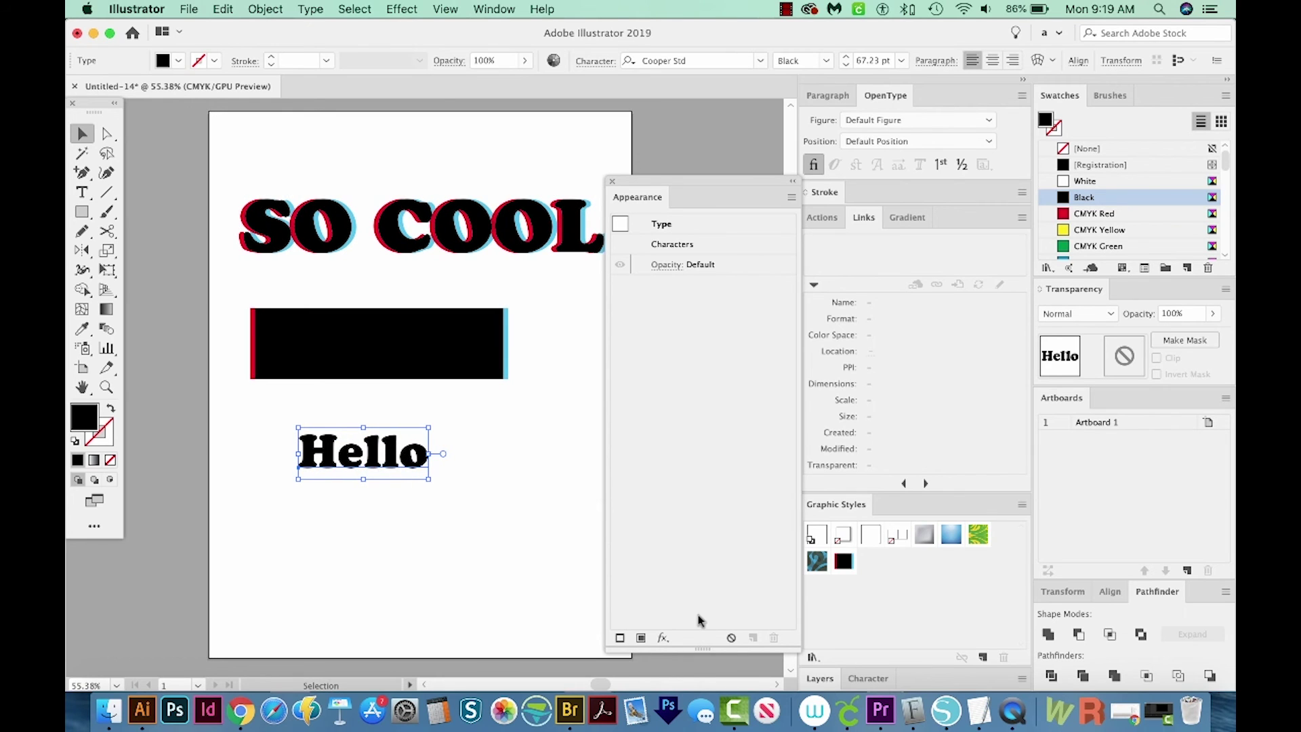
pyautogui.click(844, 563)
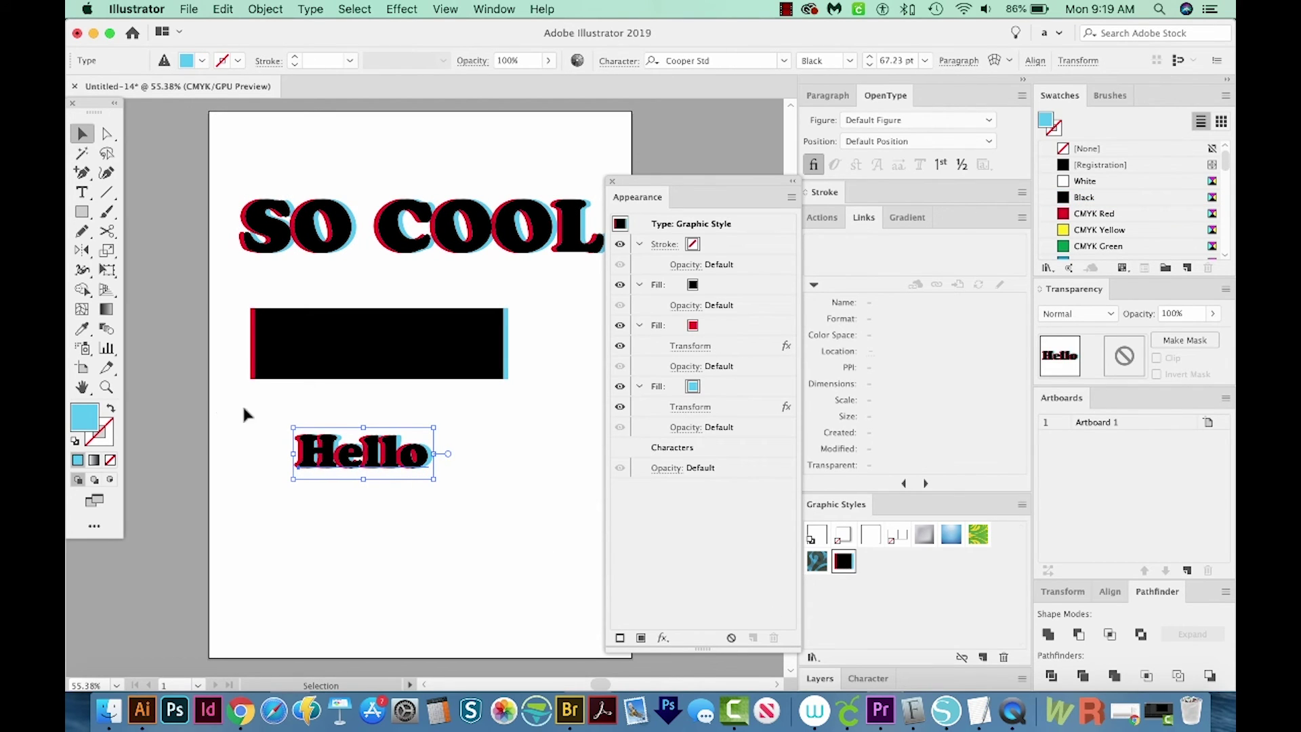
pyautogui.hscroll(2, 318, 462)
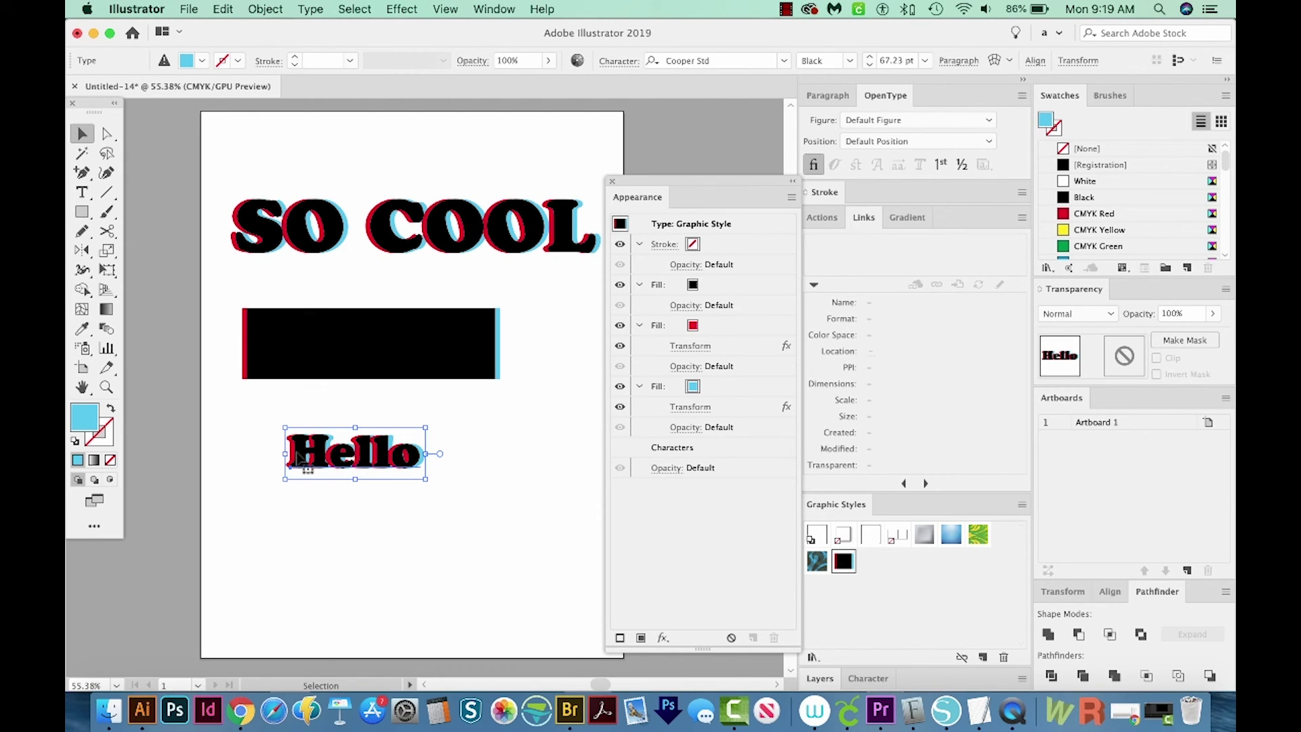
pyautogui.hscroll(1, 308, 452)
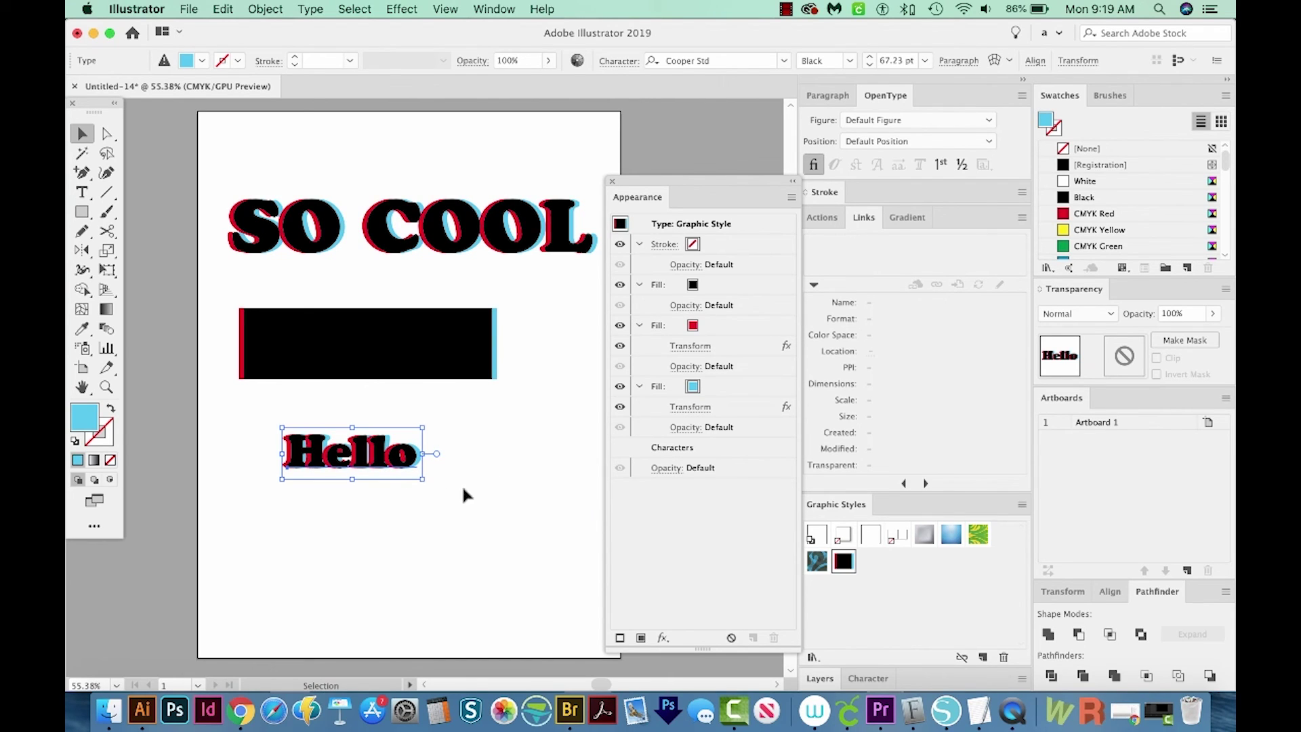
# Scale Hello to about 131 pt, Clear Appearance, and reapply the anaglyph graphic style
pyautogui.moveTo(422, 480); pyautogui.dragTo(553, 586)
pyautogui.moveTo(456, 470); pyautogui.dragTo(392, 445)
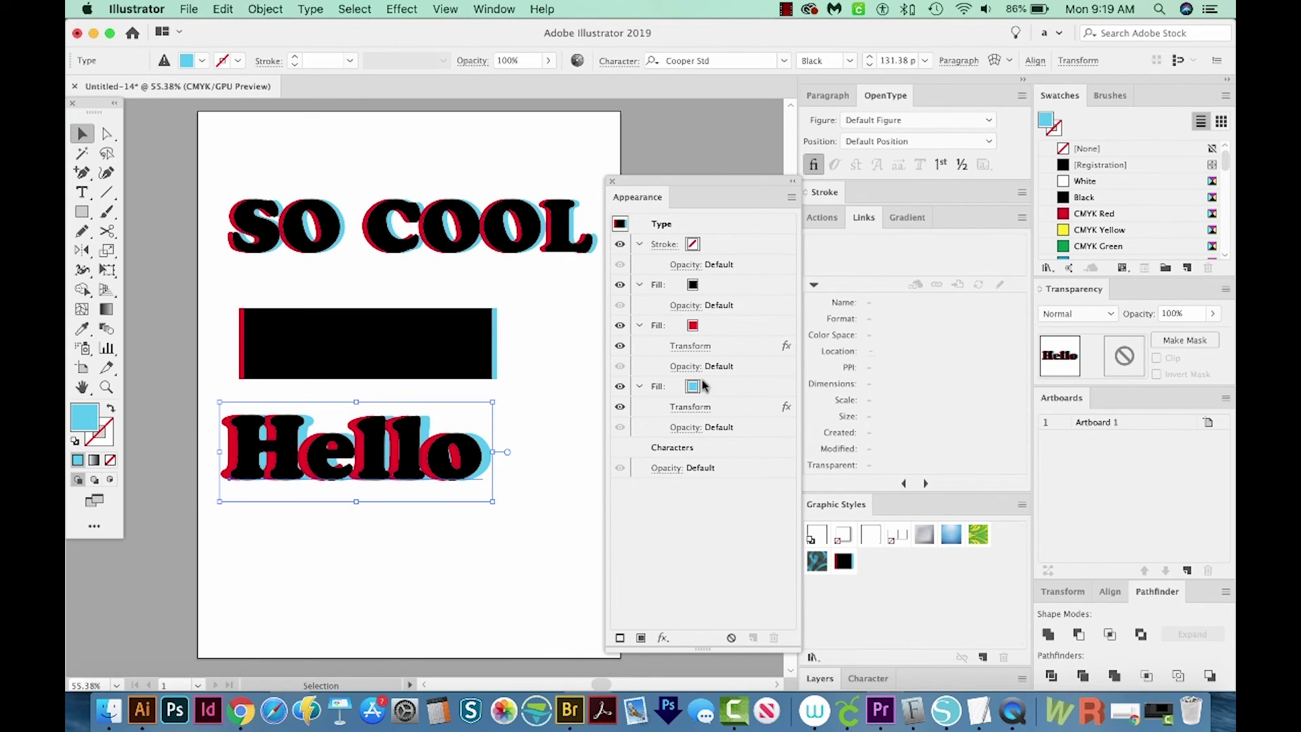
pyautogui.click(791, 196)
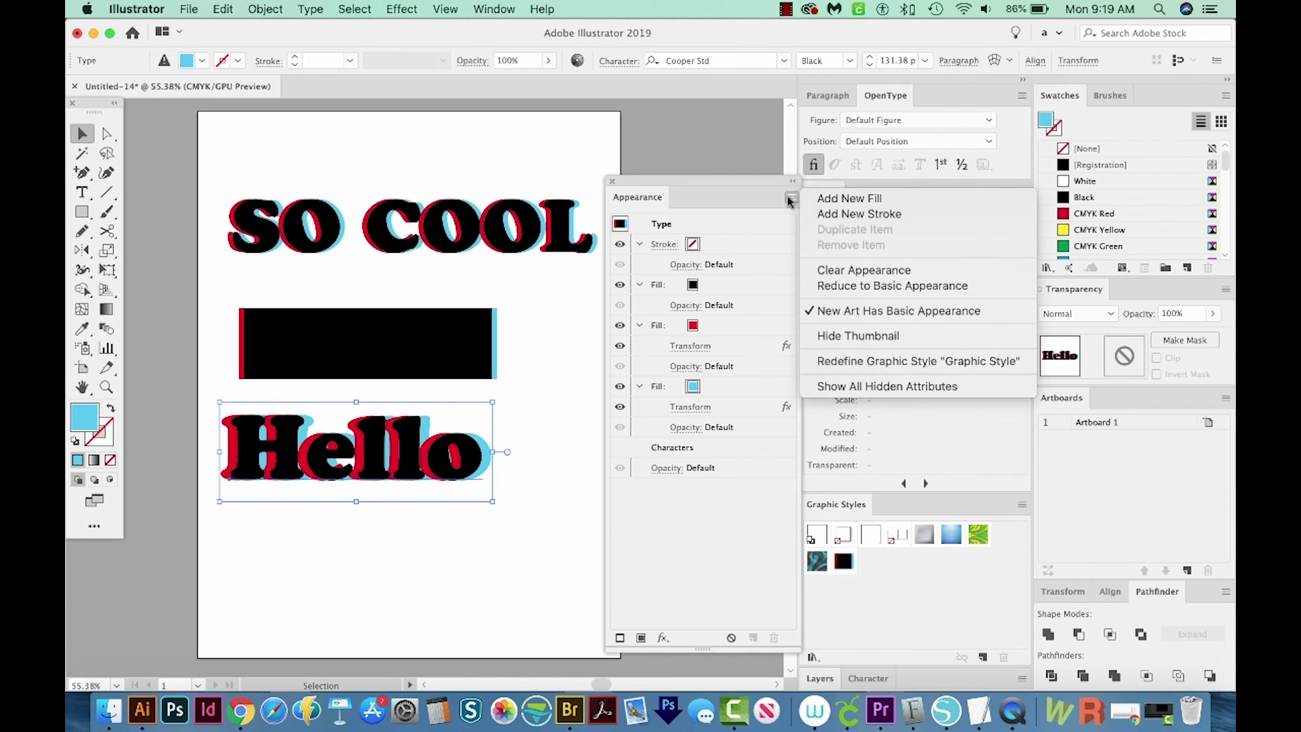
pyautogui.click(864, 270)
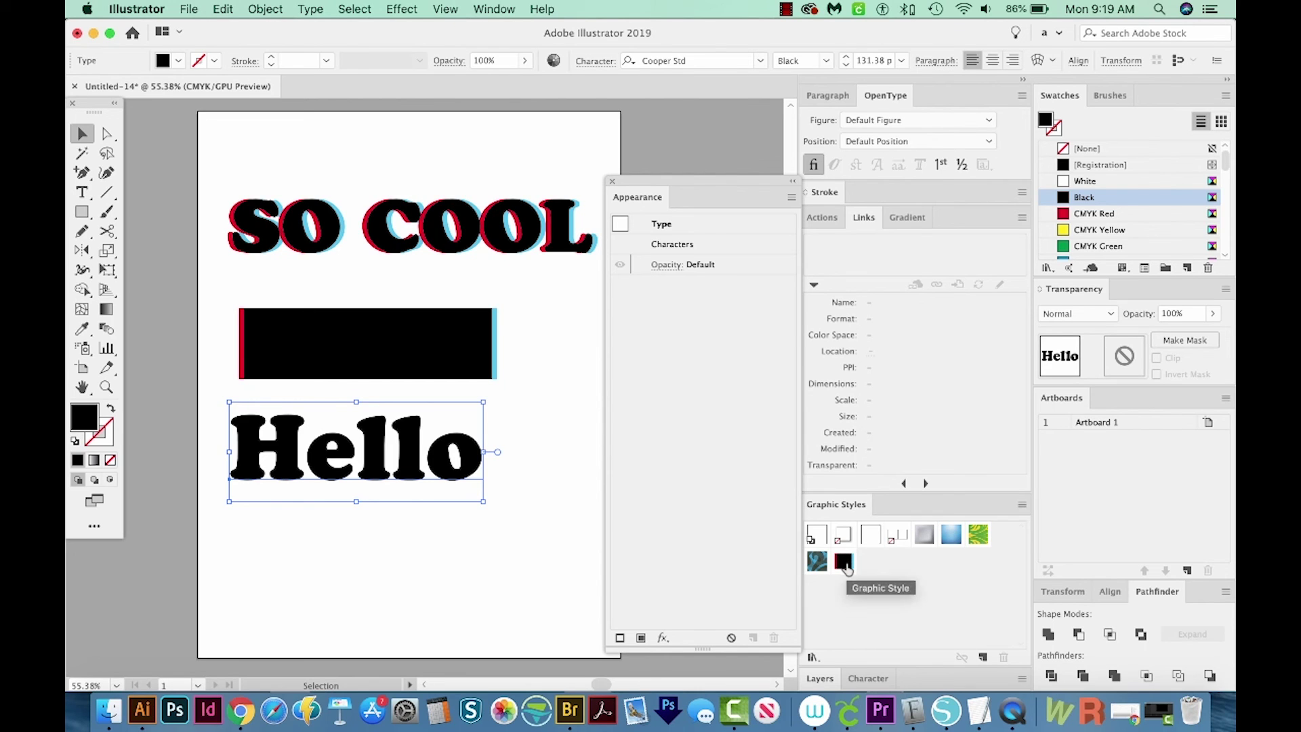
pyautogui.click(844, 562)
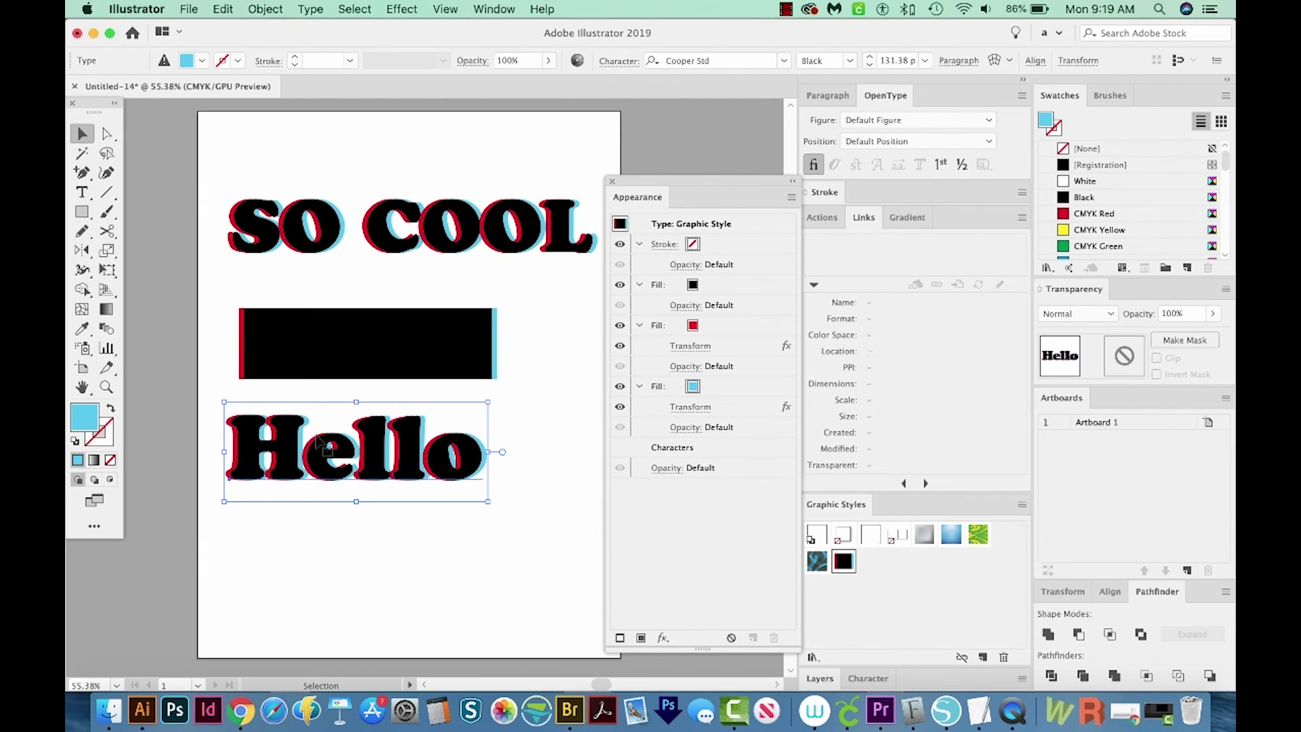
# Replace the word COOL in the headline with AWESOME
pyautogui.hscroll(2, 400, 257)
pyautogui.click(386, 237)
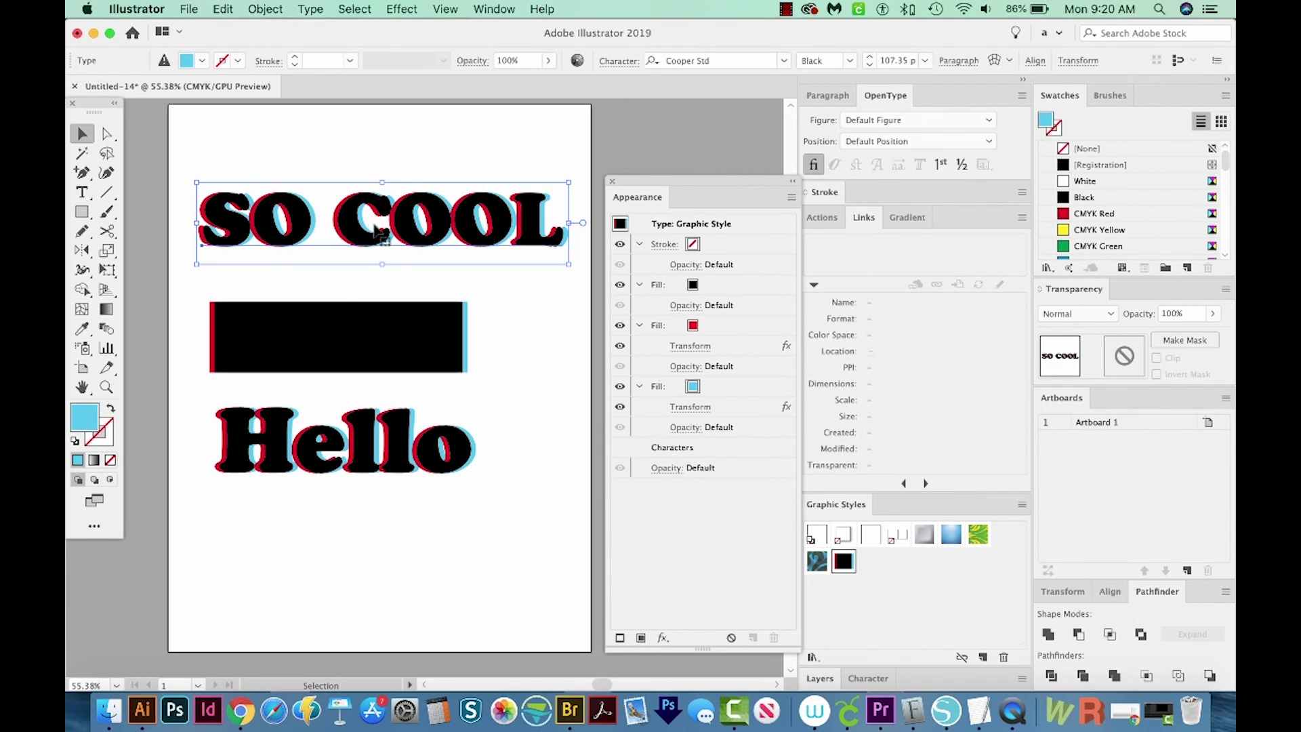
pyautogui.press('t')
pyautogui.moveTo(350, 215); pyautogui.dragTo(578, 225)
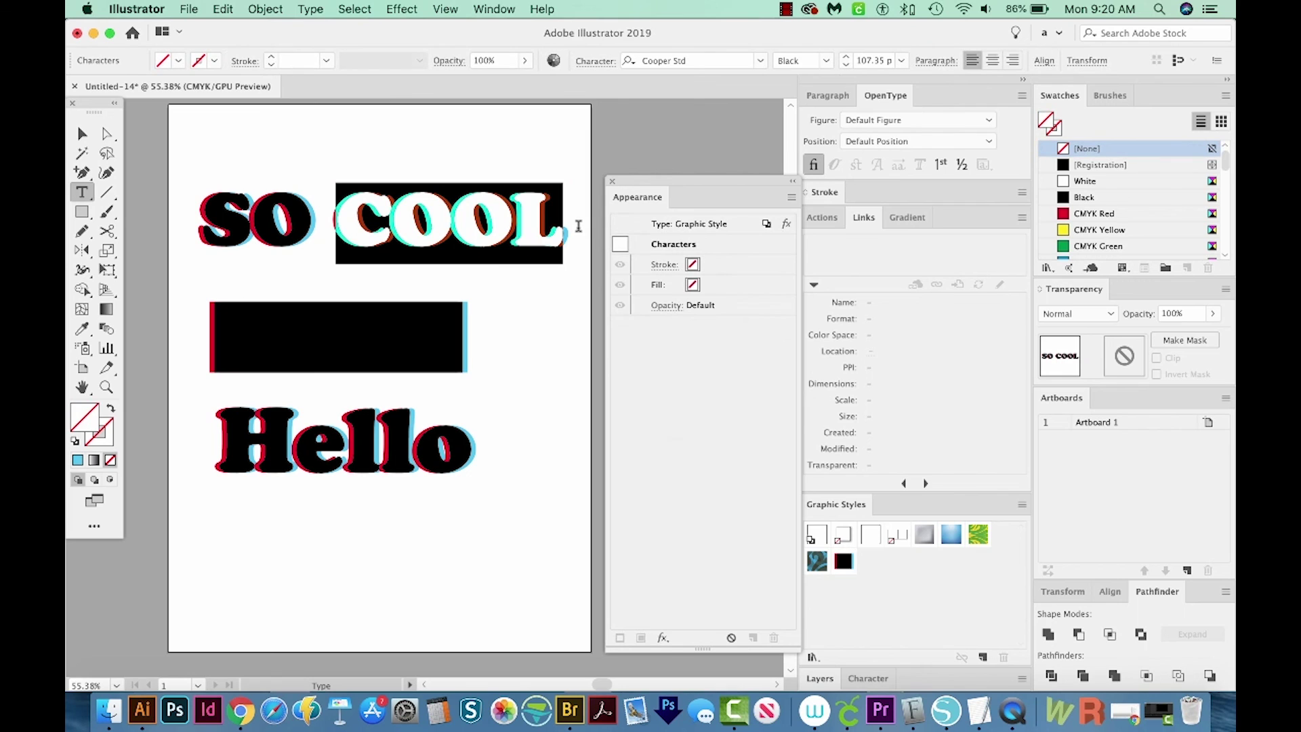
pyautogui.write('AWESOME')
pyautogui.press('Escape')
# Move the SO AWESOME headline slightly lower on the artboard
pyautogui.moveTo(502, 291); pyautogui.dragTo(494, 215)
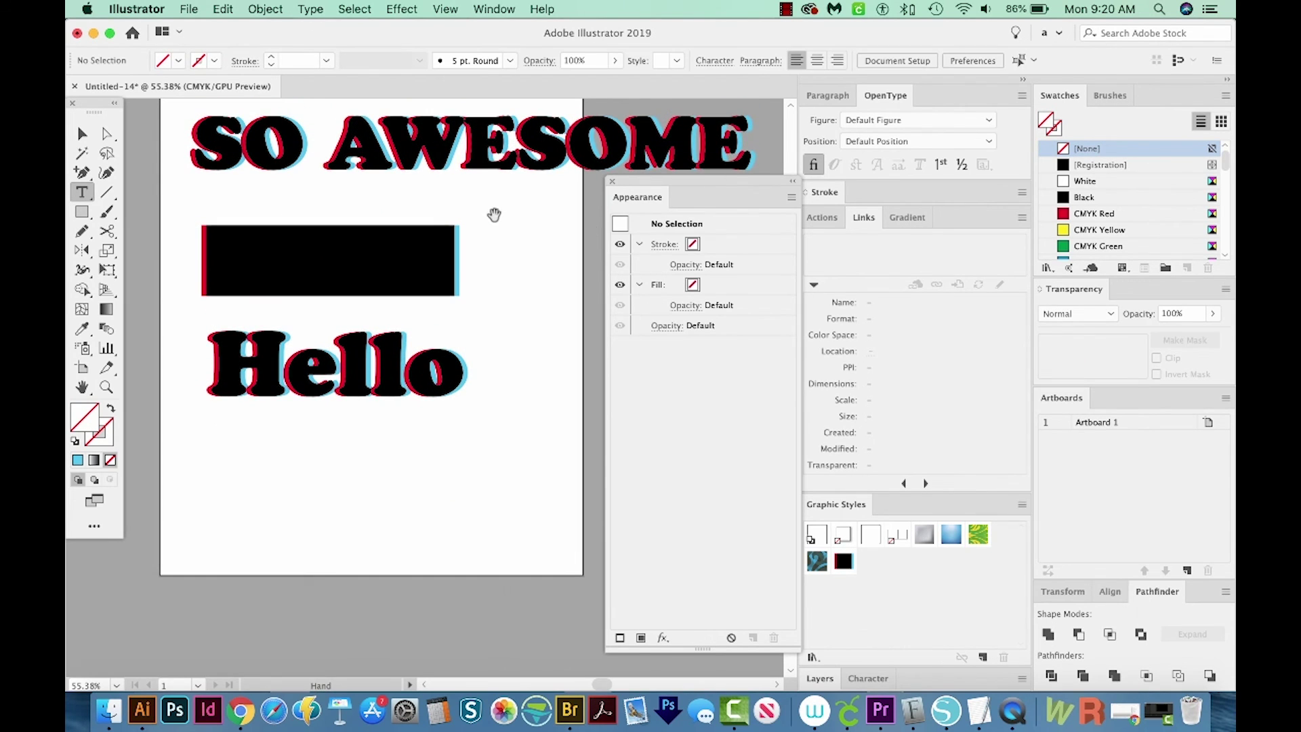
pyautogui.moveTo(630, 186); pyautogui.dragTo(686, 197)
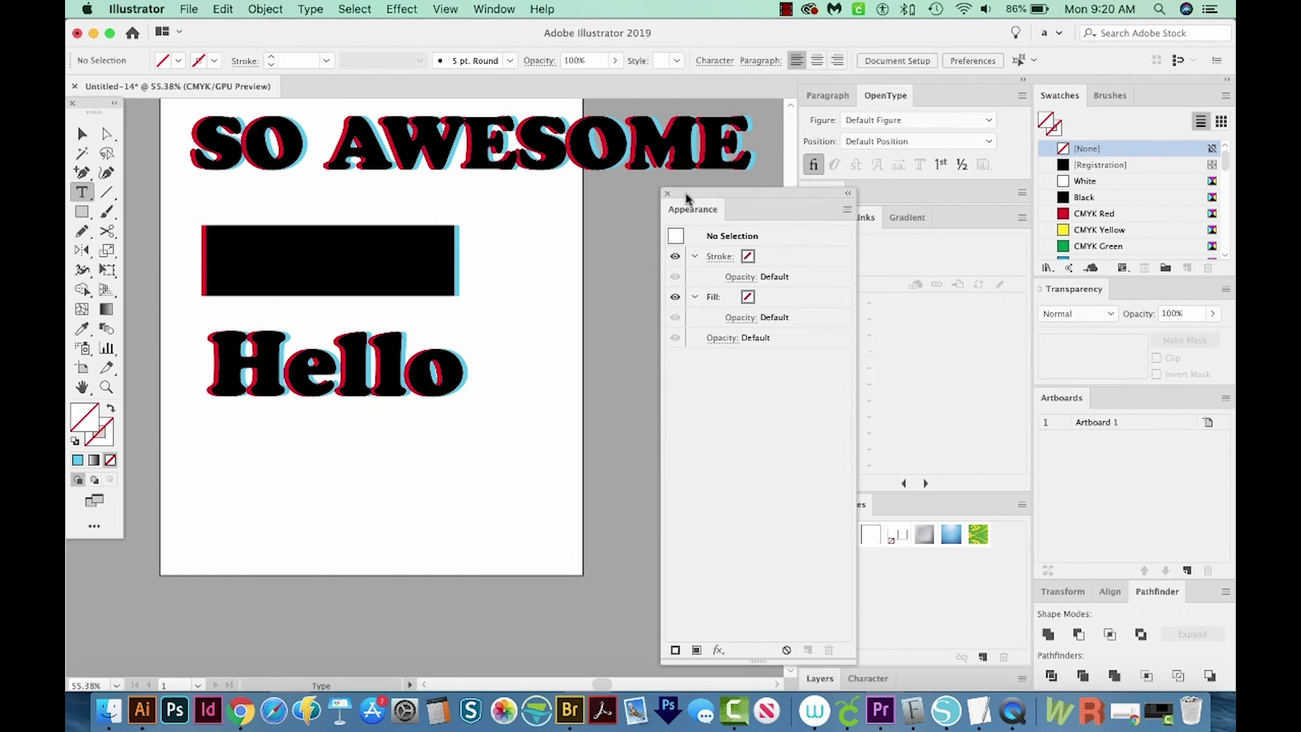
pyautogui.click(82, 133)
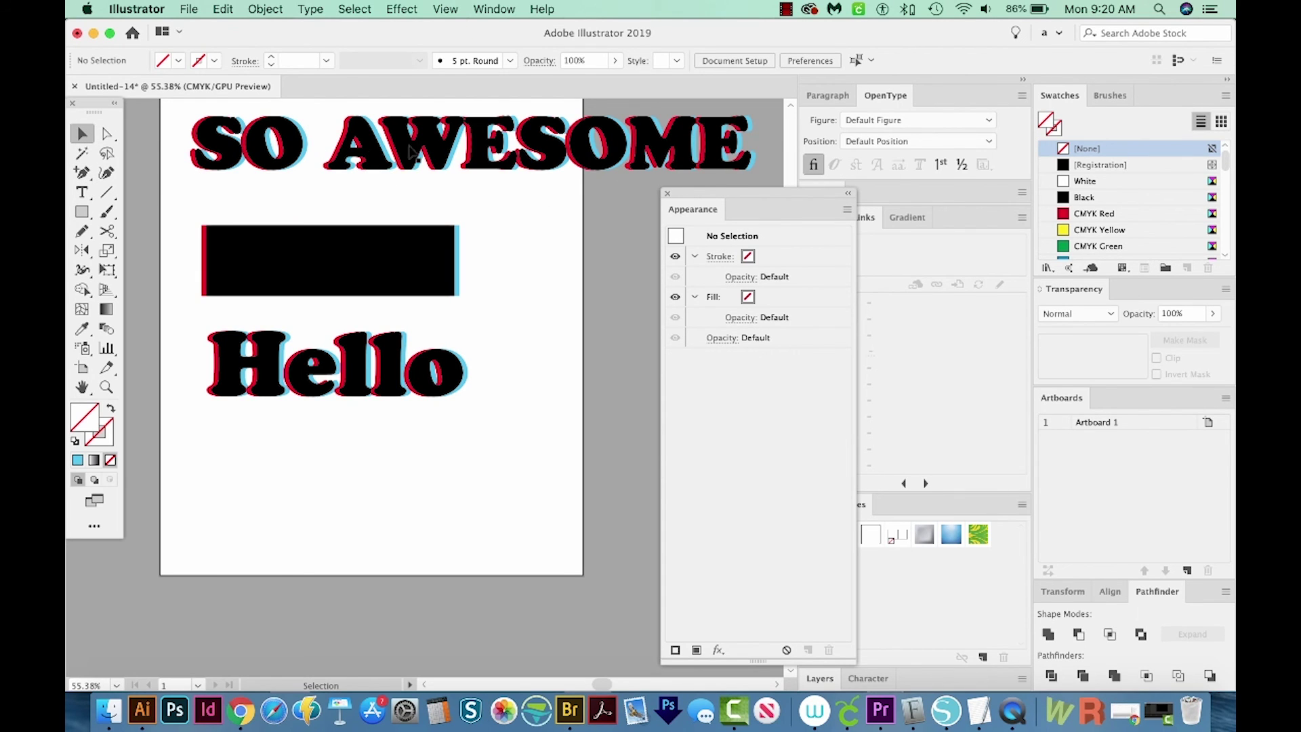
pyautogui.click(466, 169)
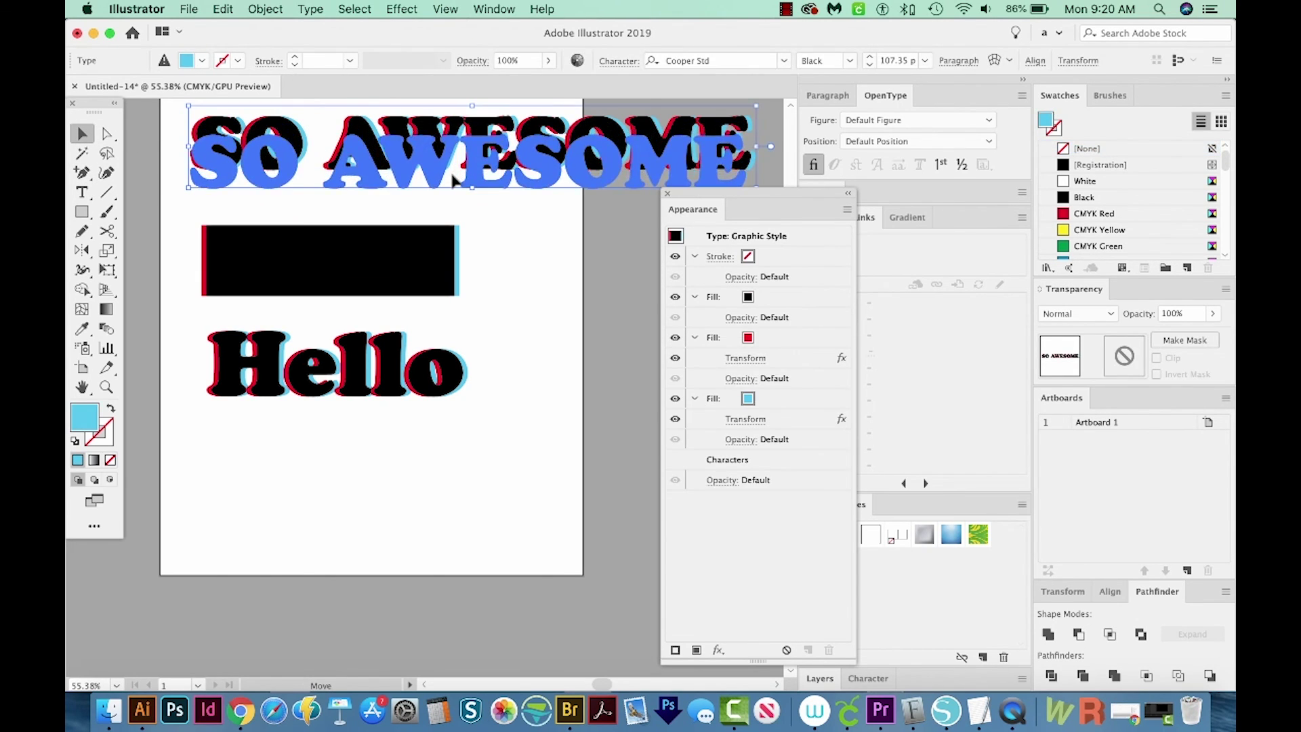